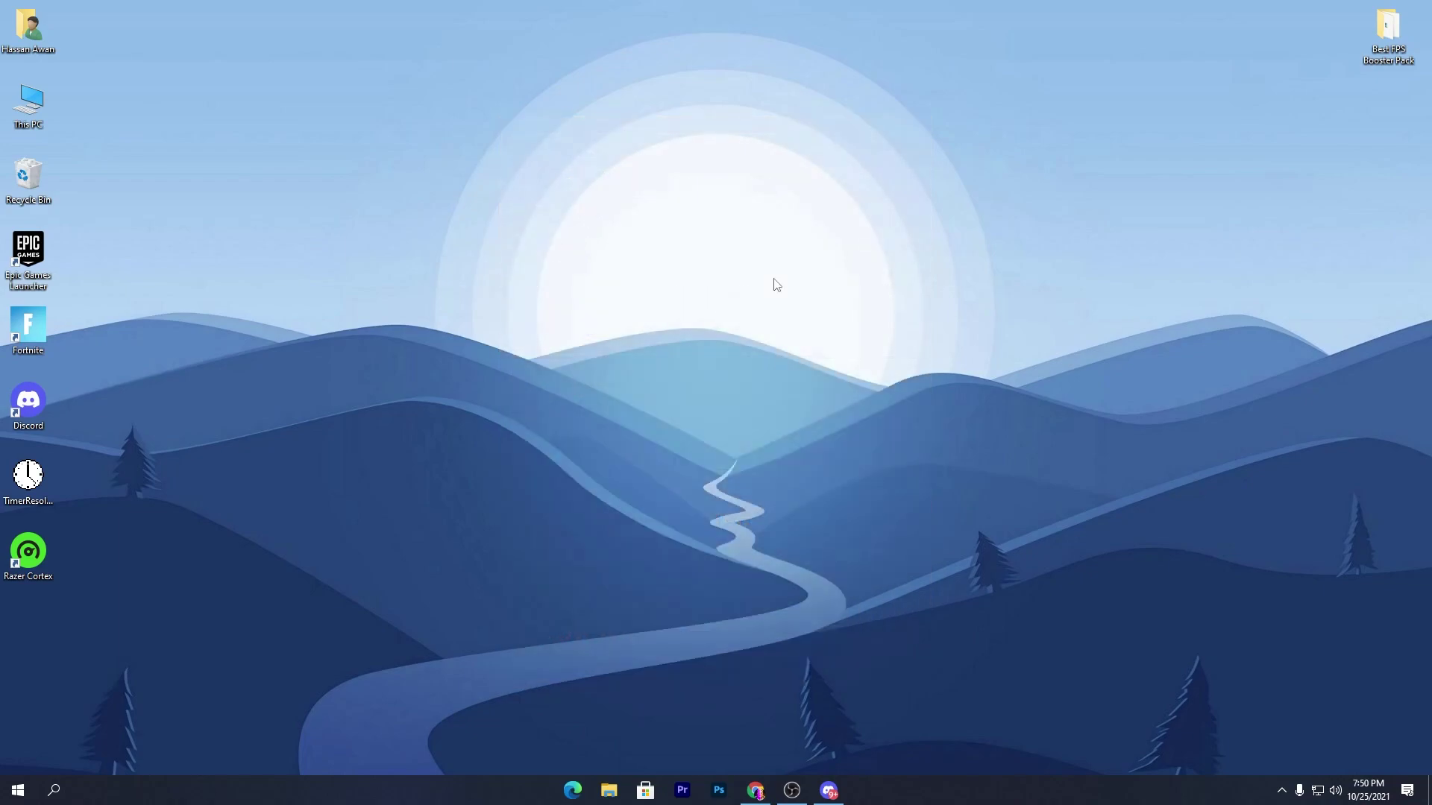
Move the Best FPS Booster Pack folder to the middle of the desktop and open it.
{"action": "left_click_drag", "start_coordinate": [1386, 30], "coordinate": [1271, 74]}
{"action": "left_click_drag", "start_coordinate": [444, 164], "coordinate": [690, 209]}
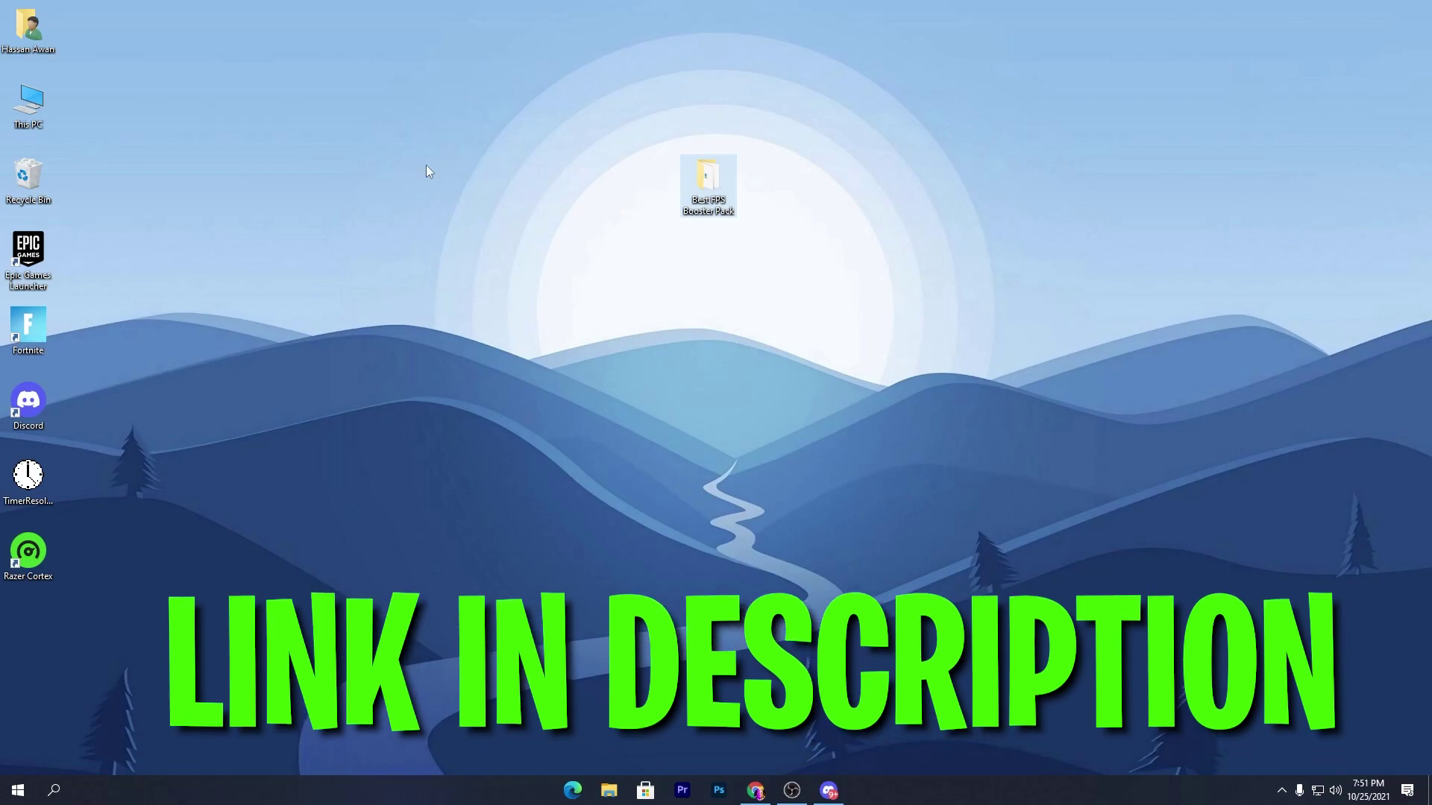
{"action": "double_click", "coordinate": [713, 170]}
{"action": "left_click_drag", "start_coordinate": [569, 180], "coordinate": [584, 55]}
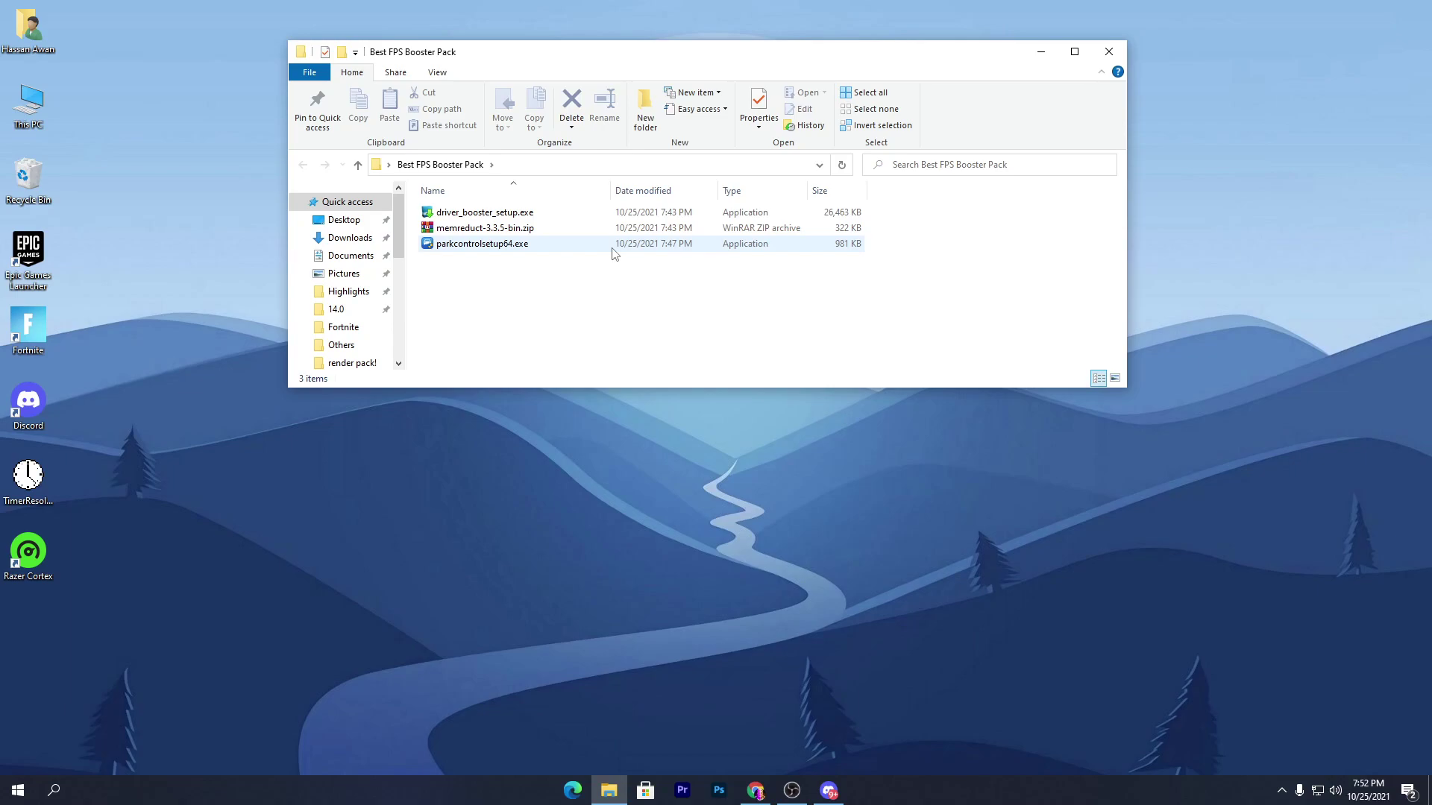
Install Driver Booster 8 from driver_booster_setup.exe, excluding the iTop VPN and iTop Screen Recorder extras.
{"action": "double_click", "coordinate": [515, 214]}
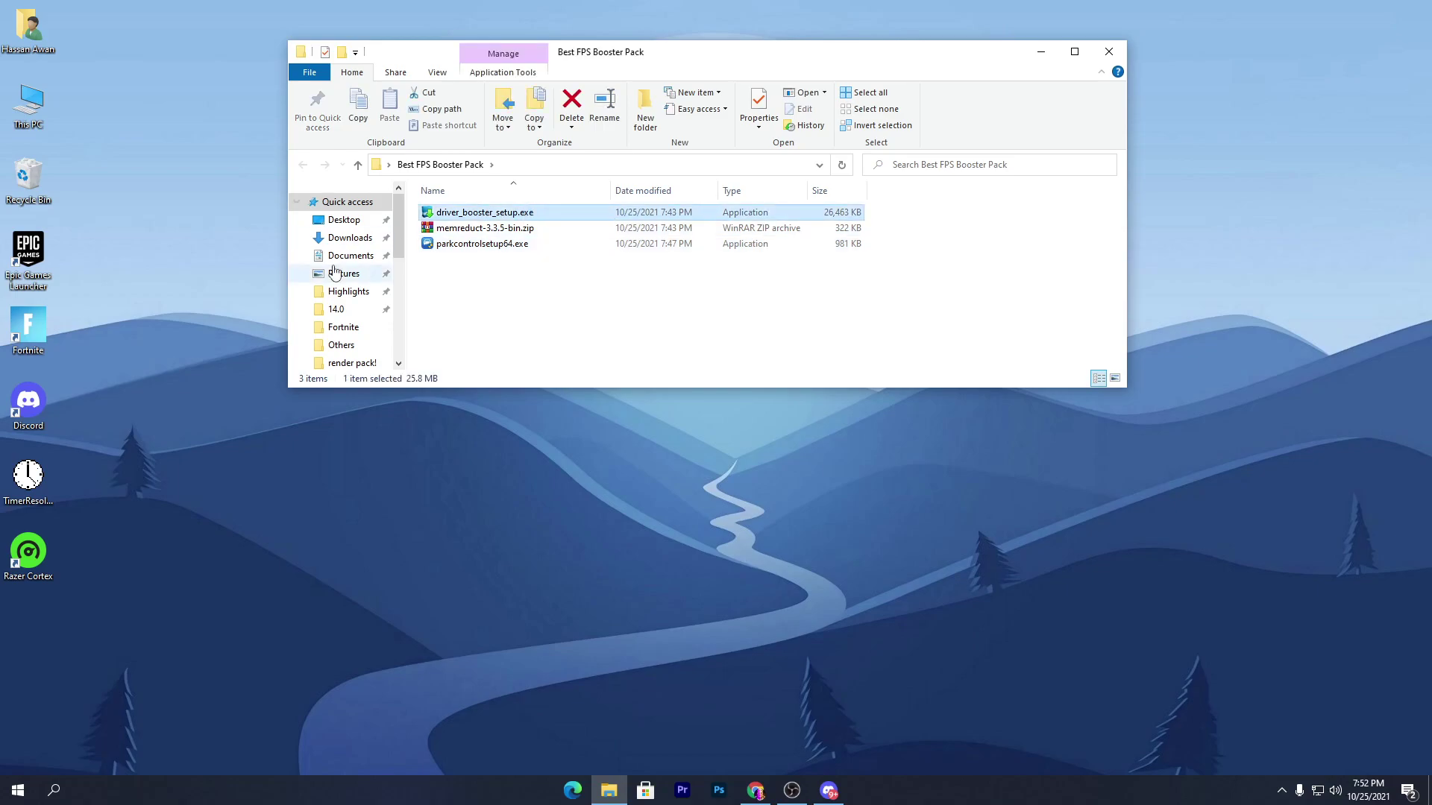
{"action": "left_click", "coordinate": [657, 495]}
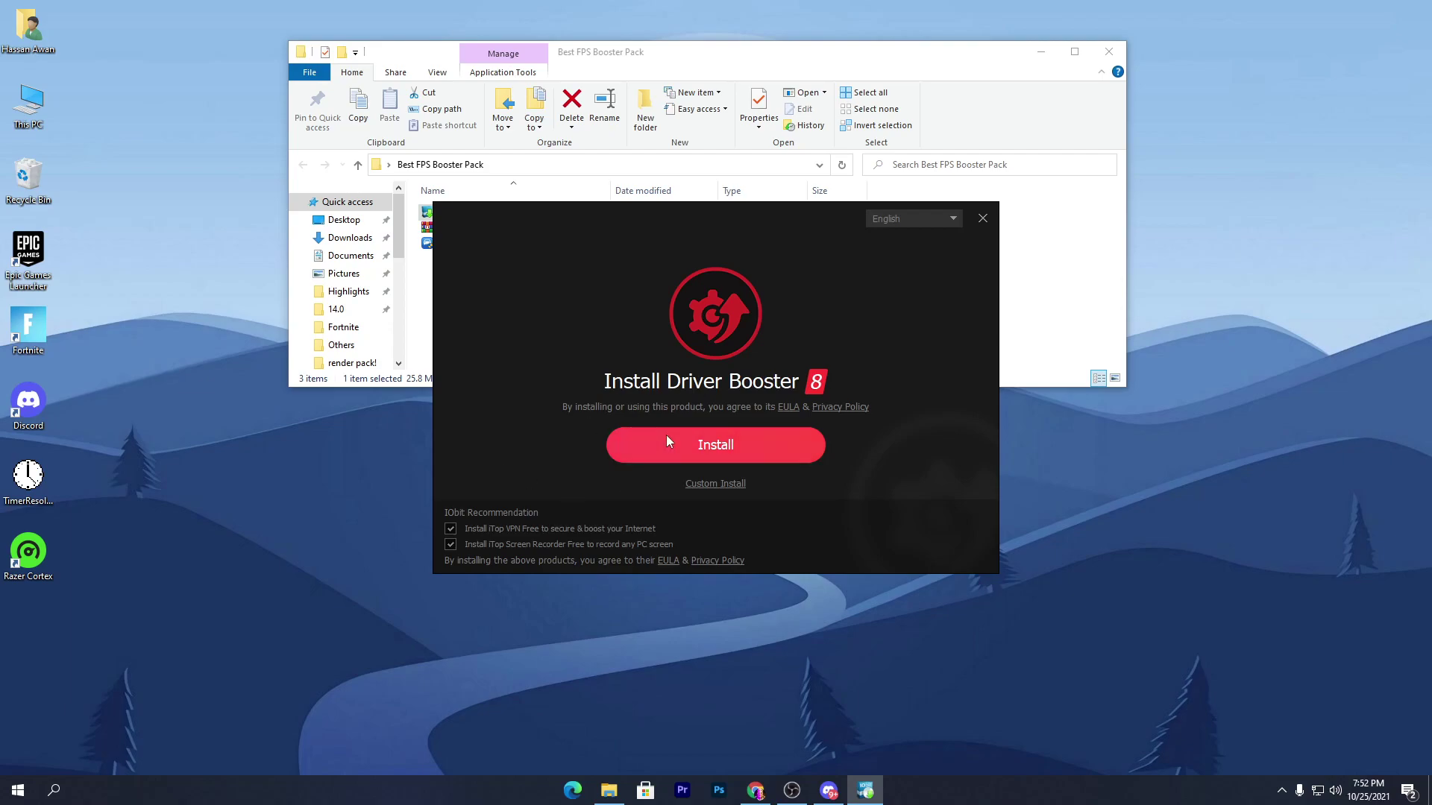
{"action": "left_click", "coordinate": [450, 528]}
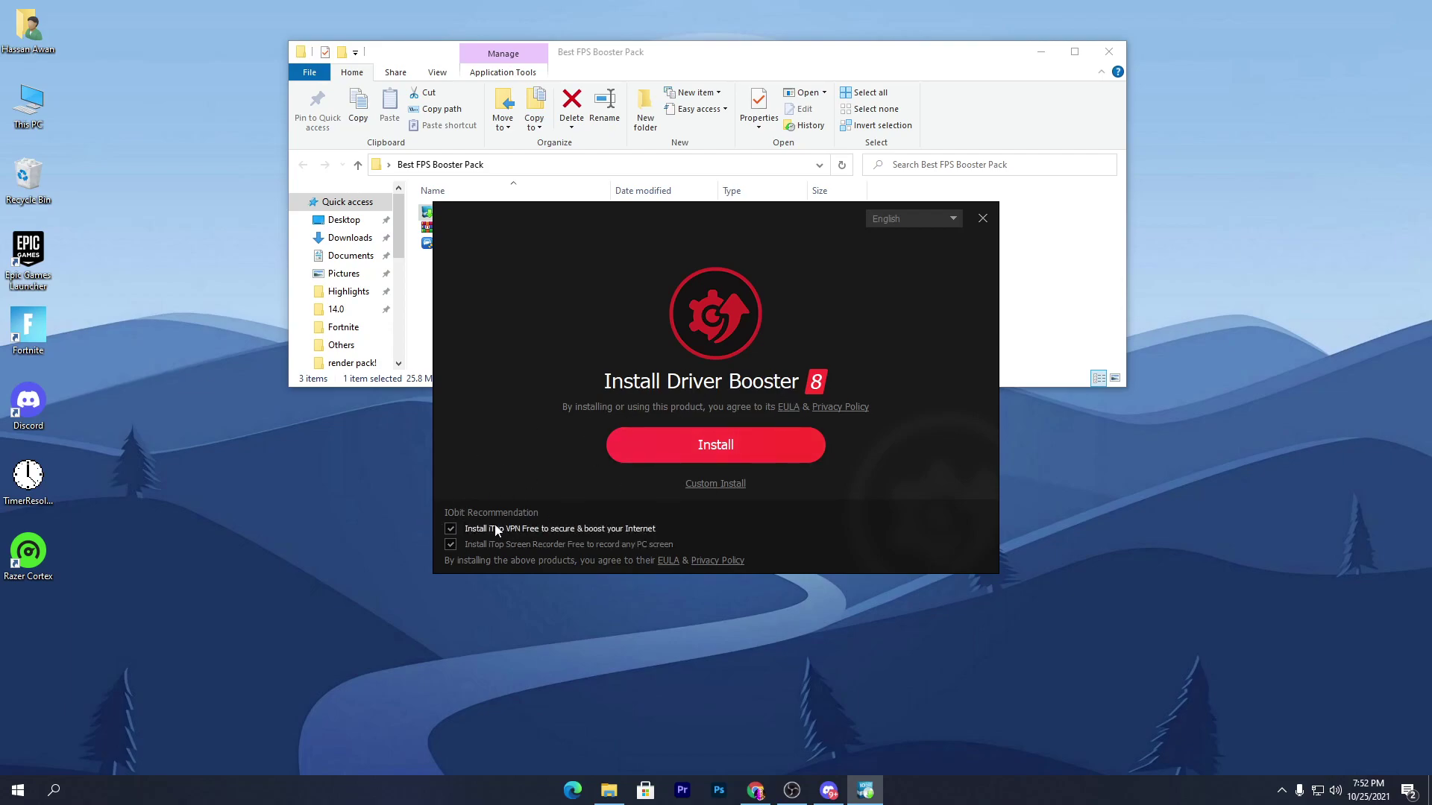
{"action": "left_click", "coordinate": [451, 529]}
{"action": "left_click", "coordinate": [450, 544]}
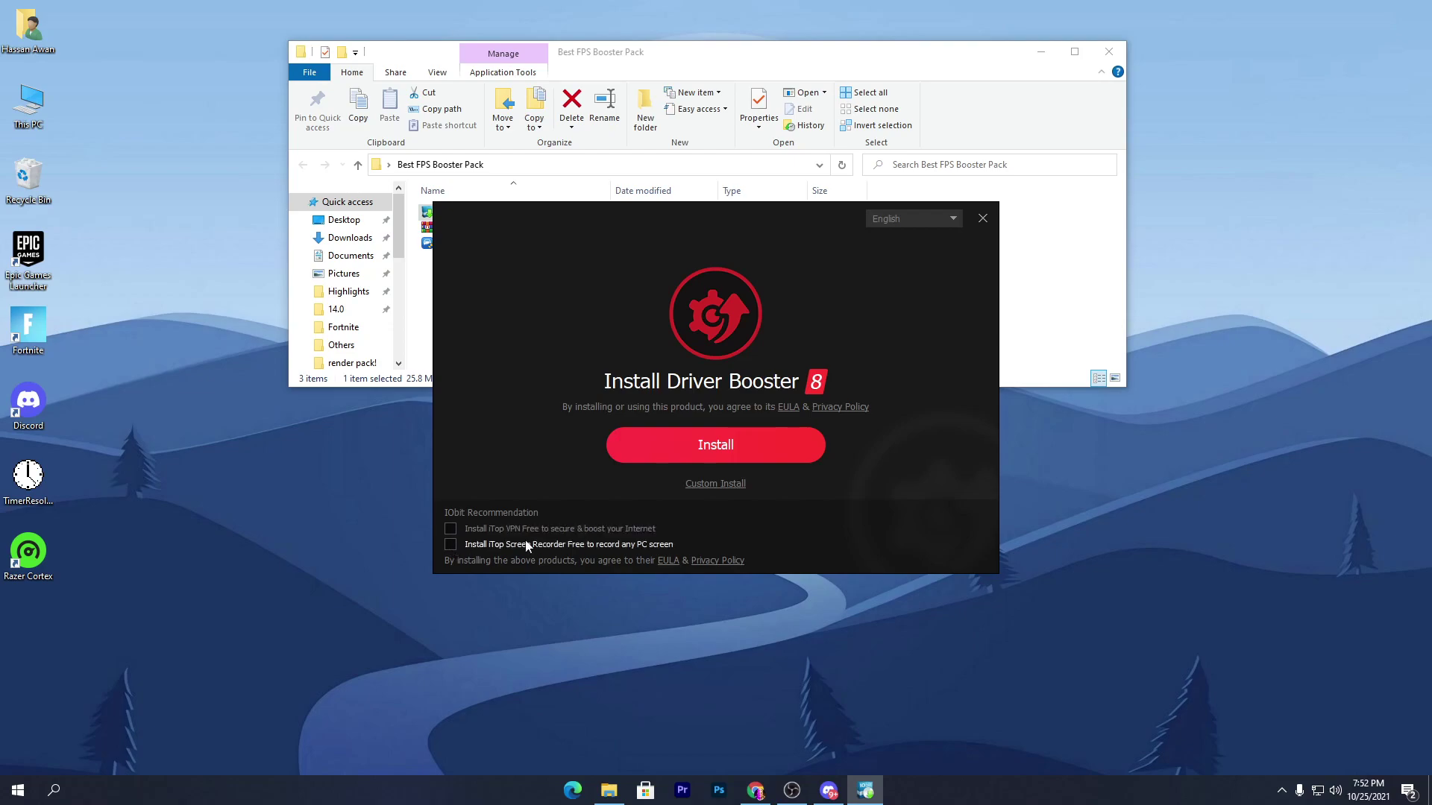
{"action": "left_click", "coordinate": [728, 444]}
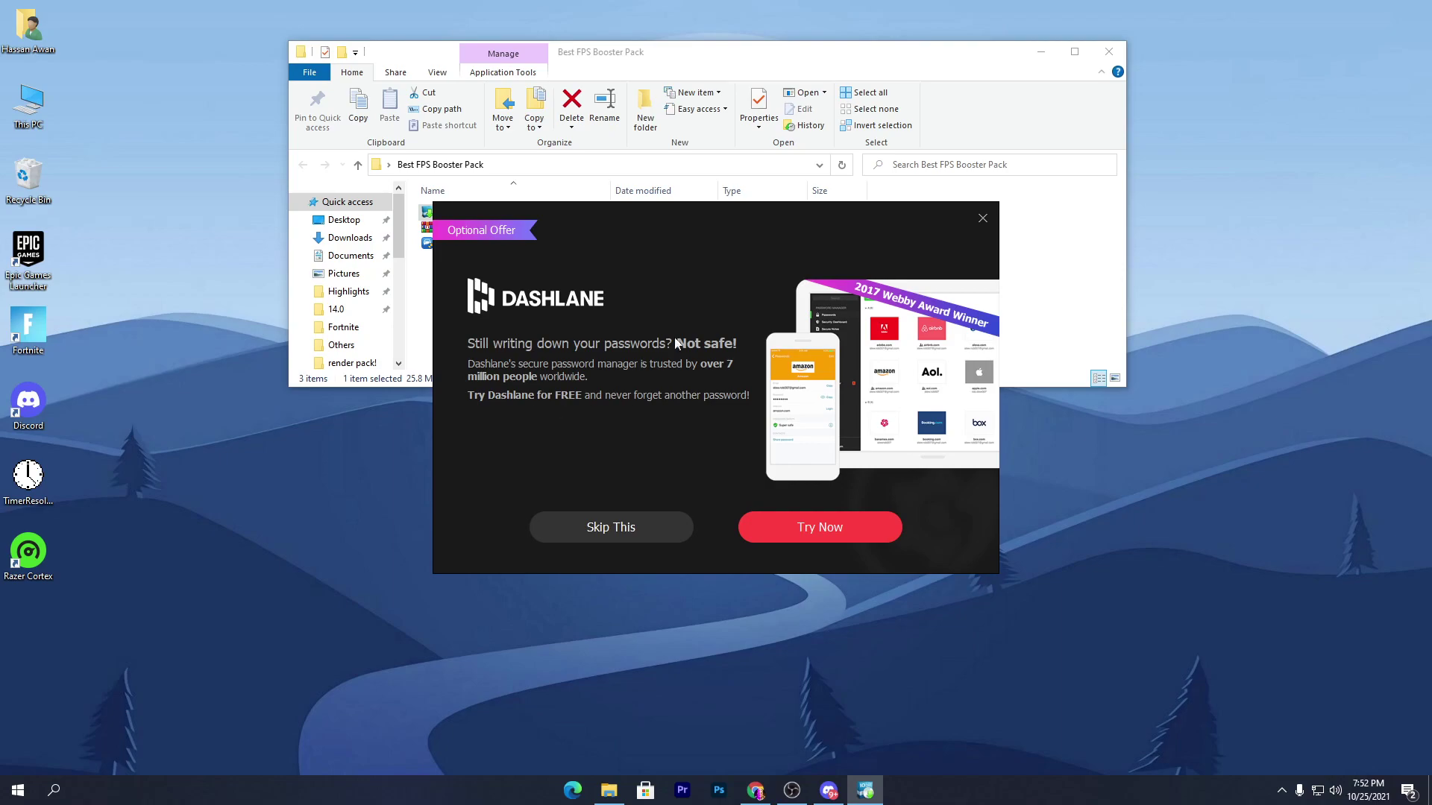
Skip the Dashlane offer, decline the IObit newsletter and start the driver scan.
{"action": "left_click", "coordinate": [589, 531]}
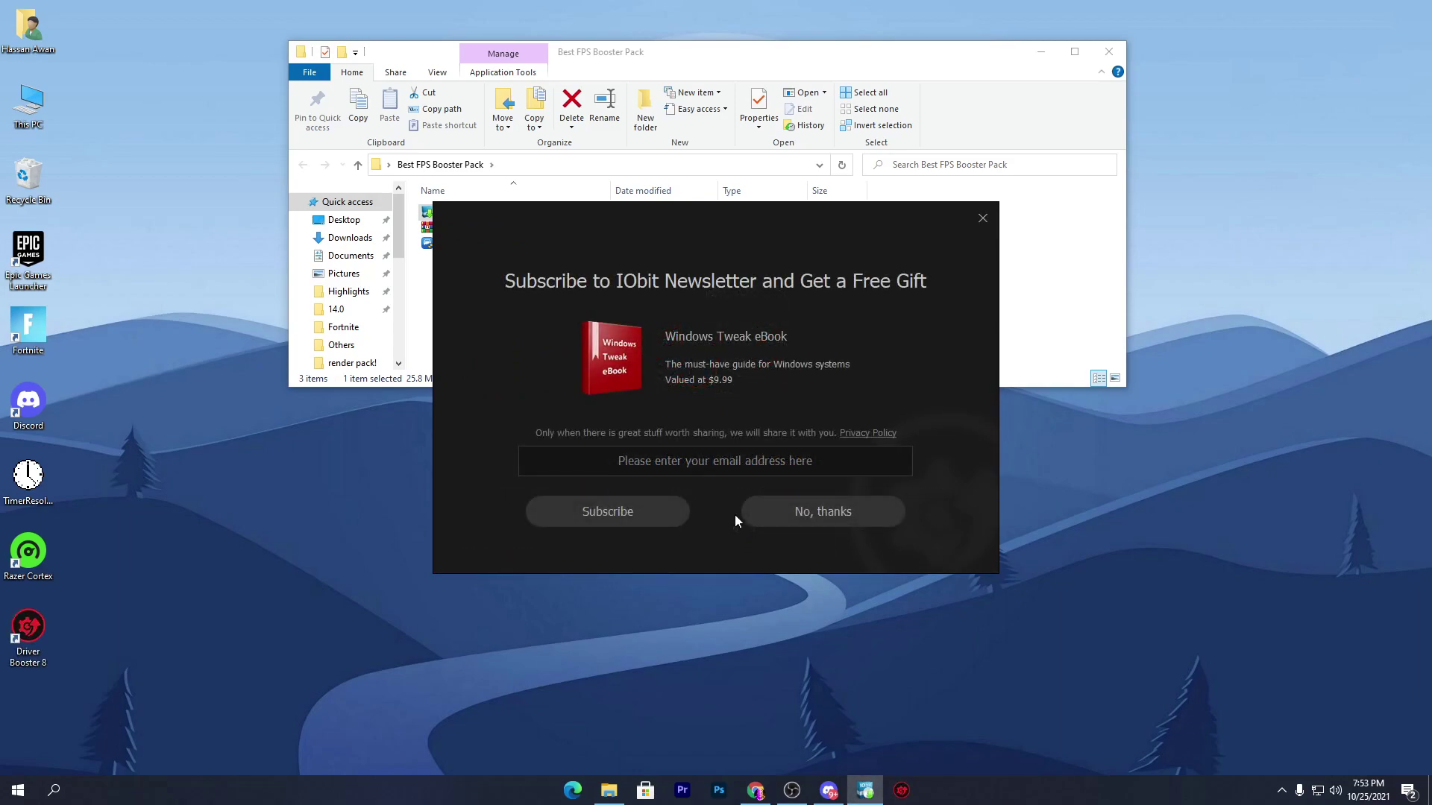
{"action": "left_click", "coordinate": [803, 516]}
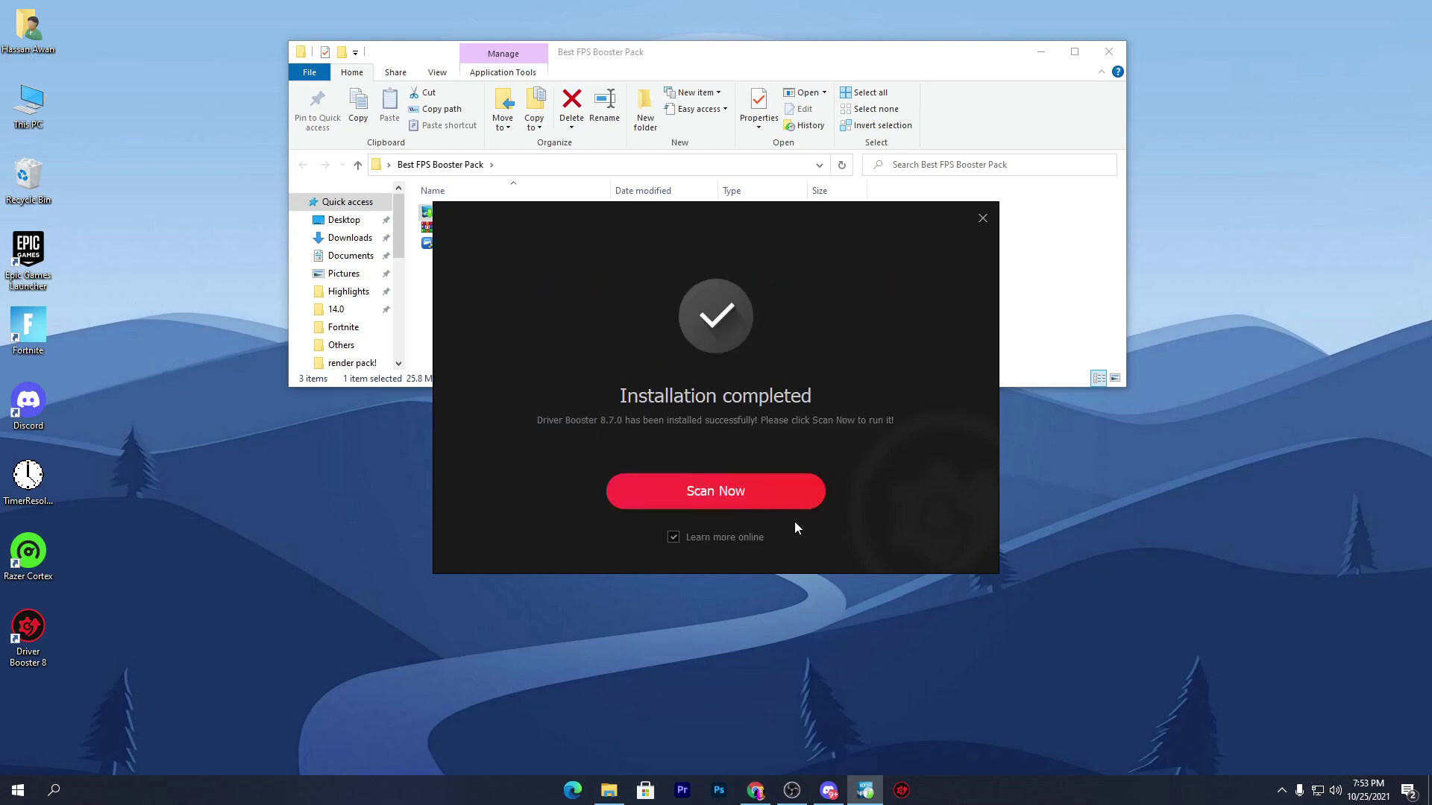
{"action": "left_click", "coordinate": [730, 498]}
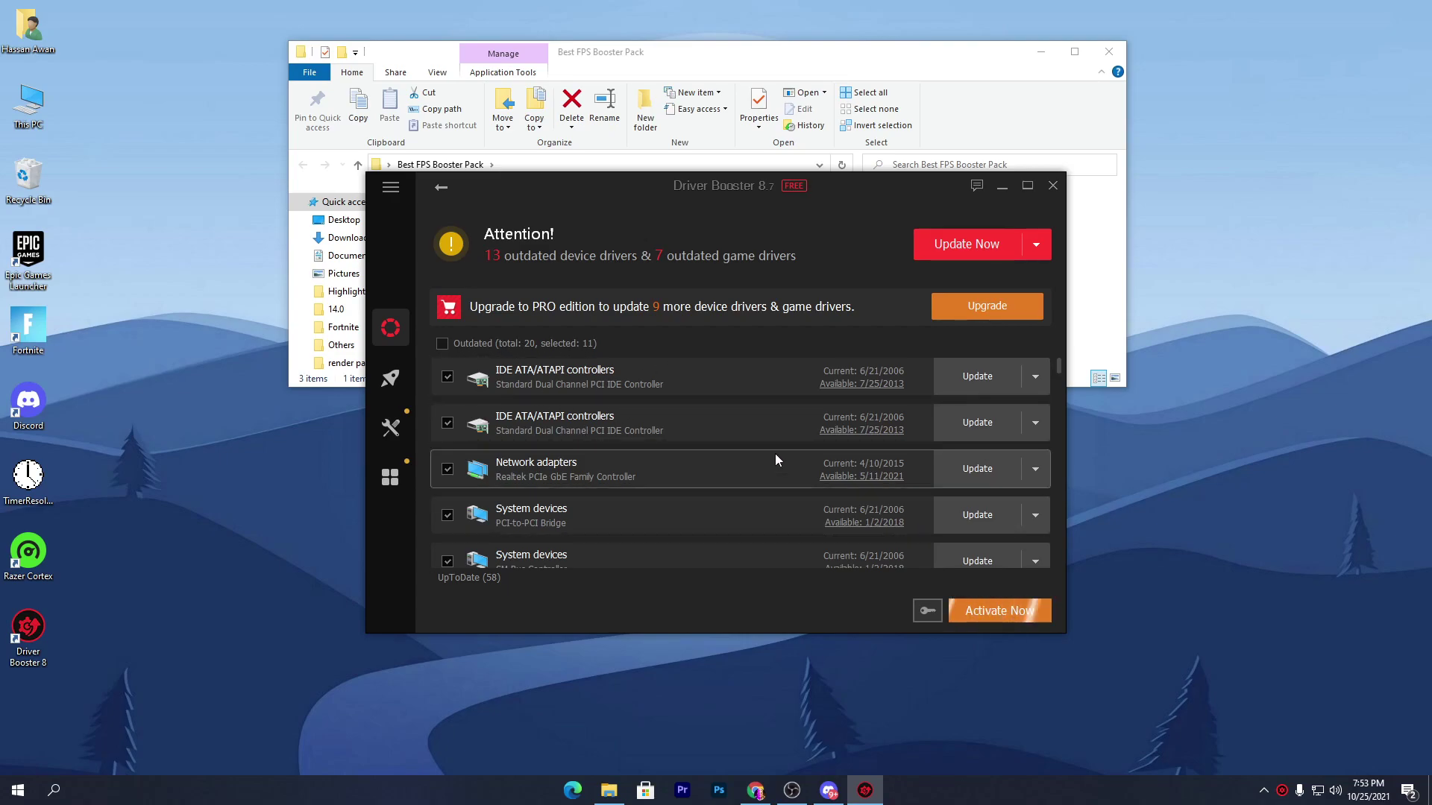
Review the outdated drivers and update all the selected ones, enabling Windows System Restore for restore points.
{"action": "scroll", "coordinate": [671, 448], "scroll_direction": "down", "scroll_amount": 3}
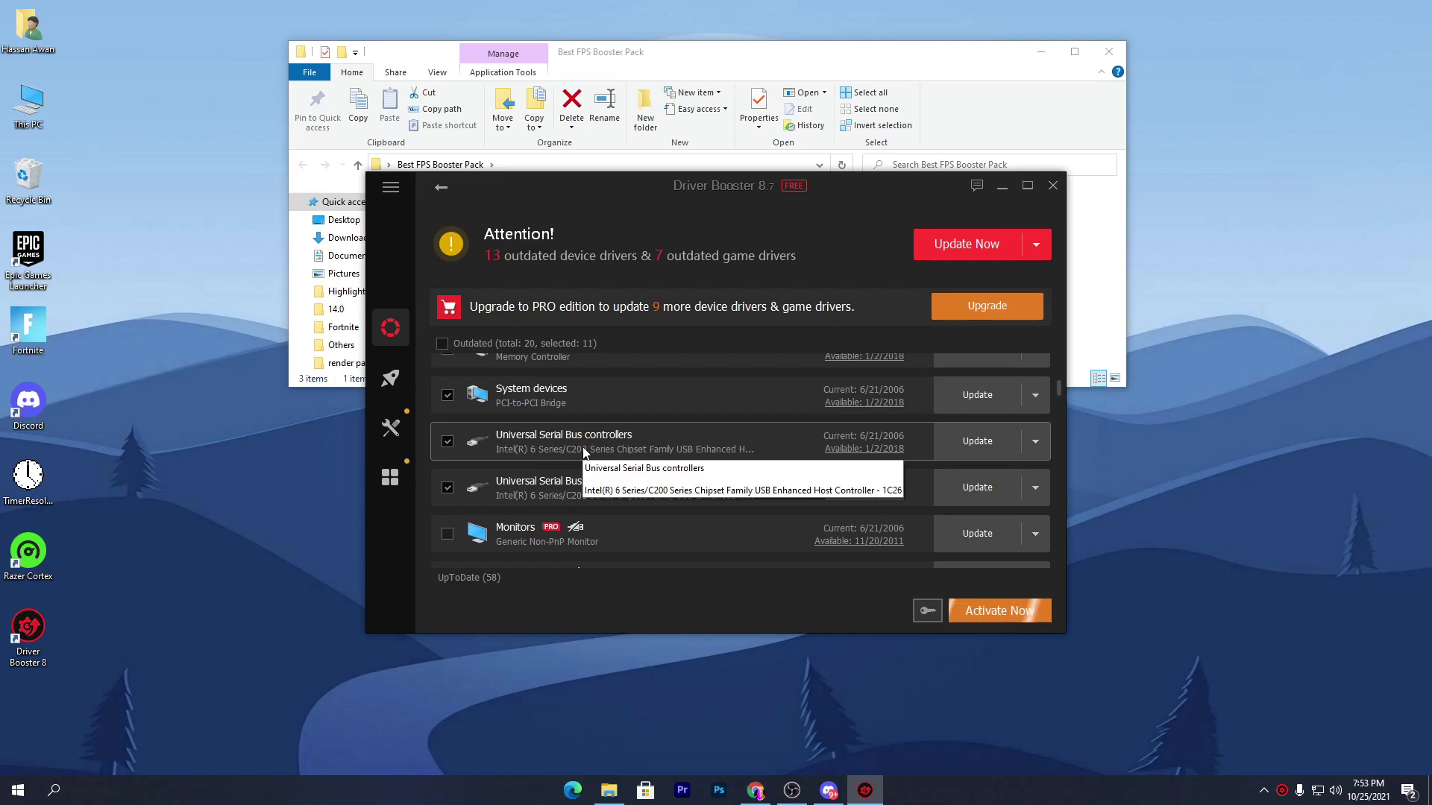
{"action": "scroll", "coordinate": [706, 445], "scroll_direction": "down", "scroll_amount": 2}
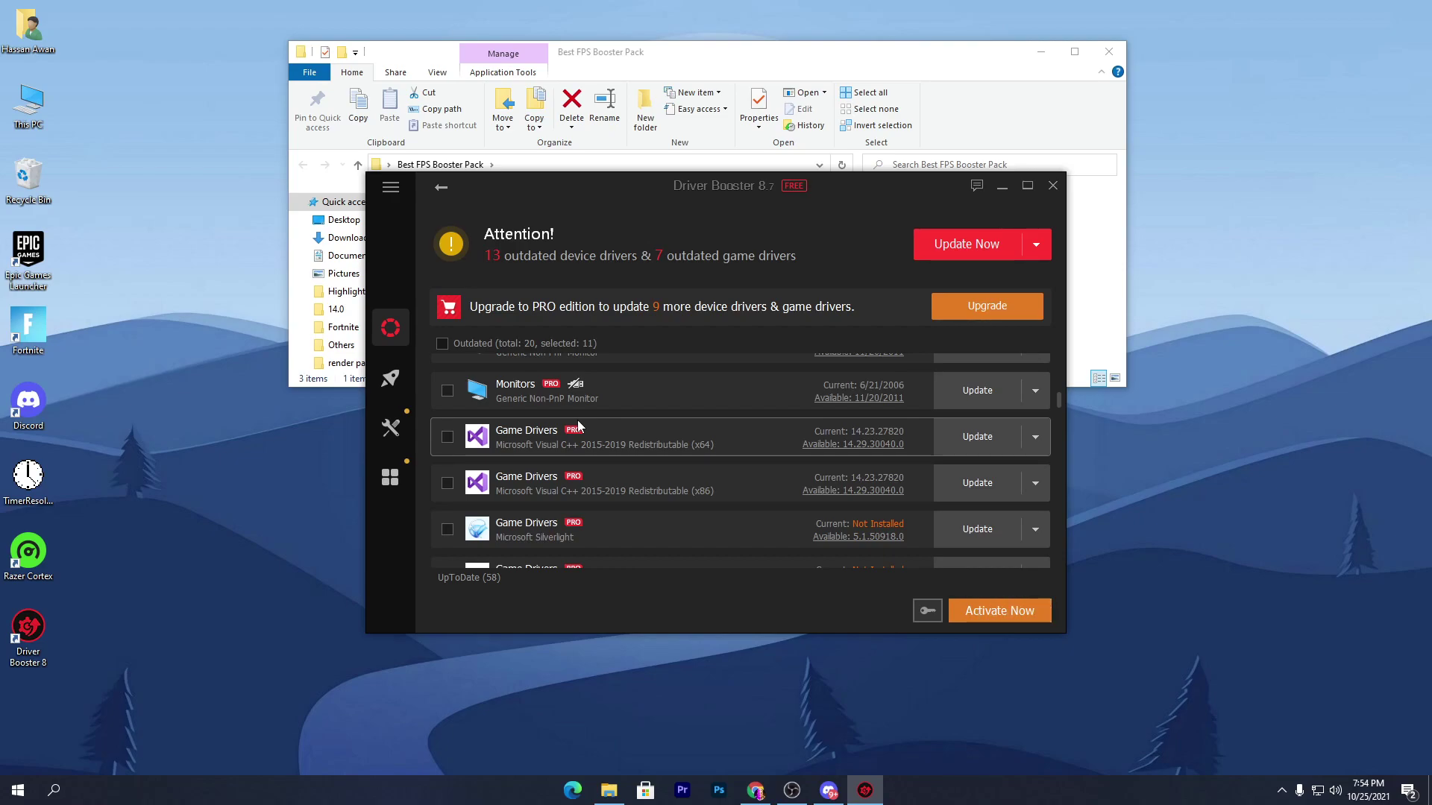
{"action": "scroll", "coordinate": [579, 427], "scroll_direction": "up", "scroll_amount": 3}
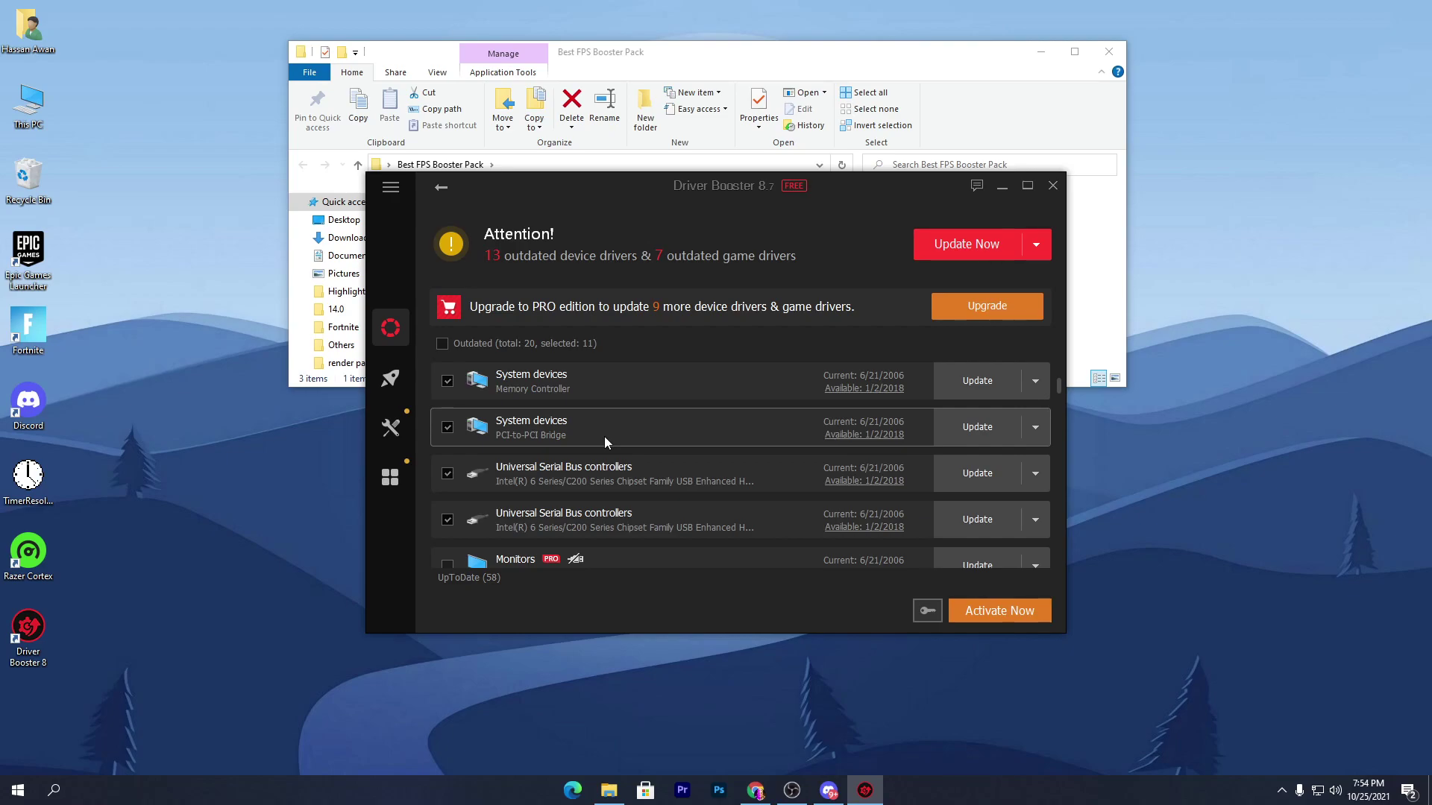
{"action": "scroll", "coordinate": [671, 430], "scroll_direction": "up", "scroll_amount": 2}
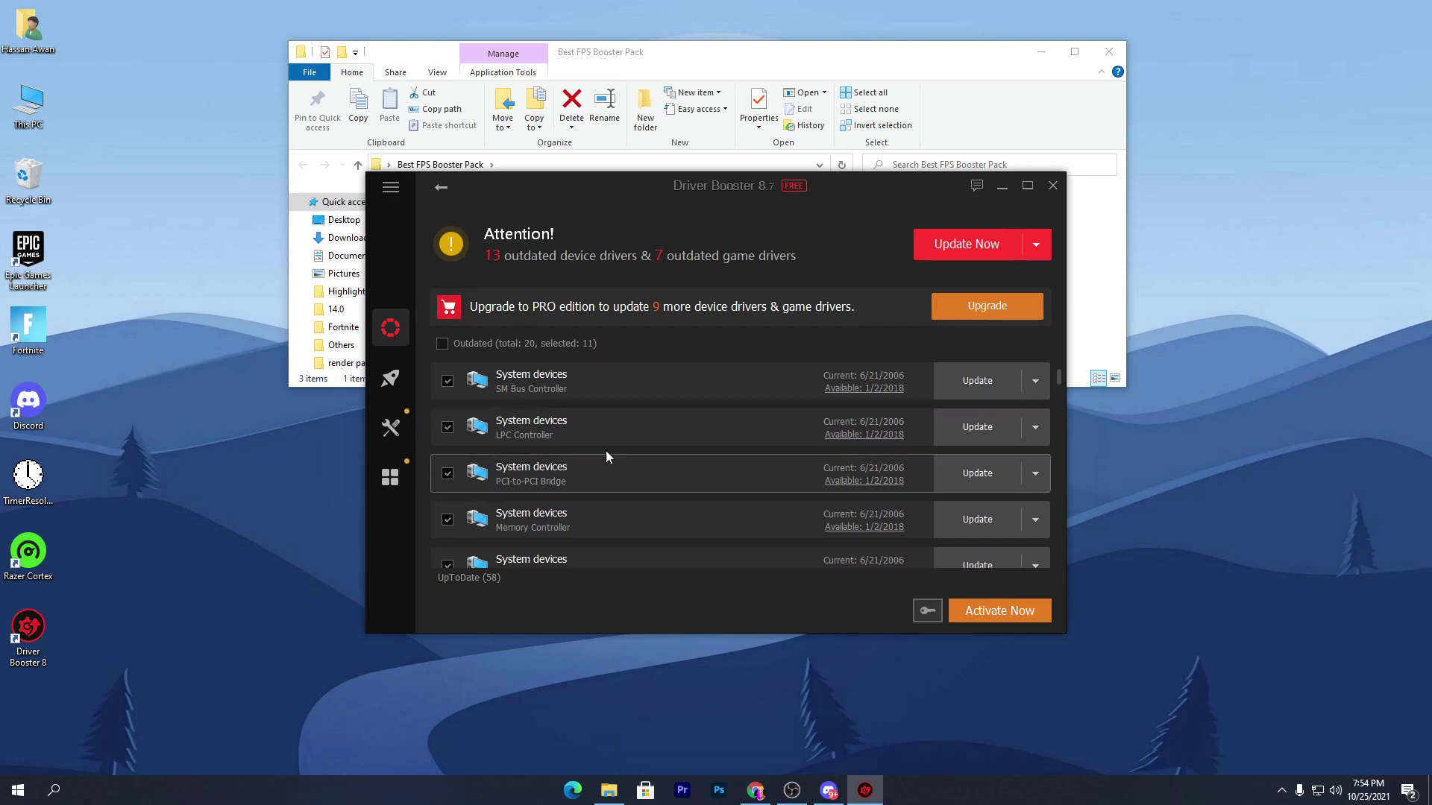
{"action": "left_click", "coordinate": [964, 243]}
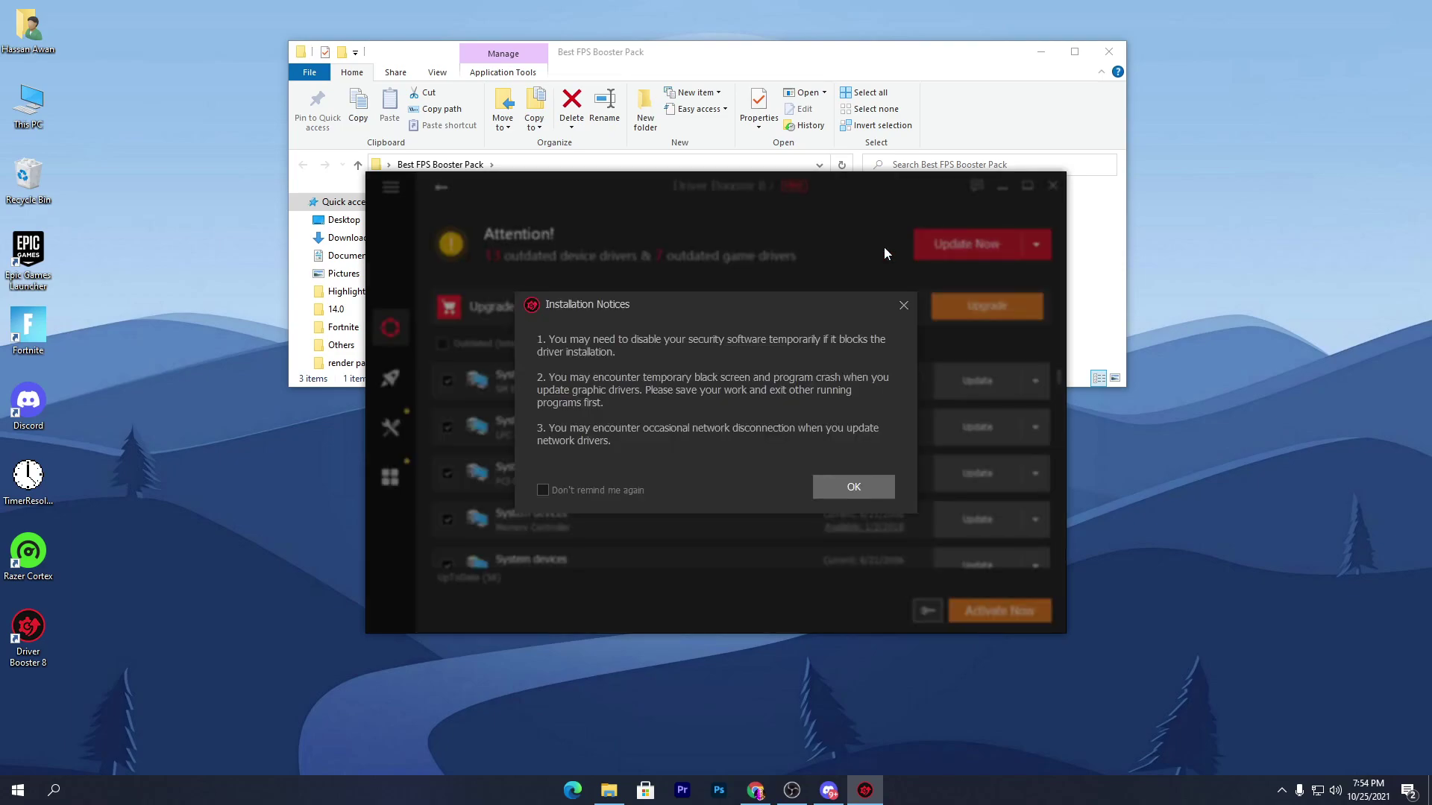
{"action": "left_click", "coordinate": [852, 486]}
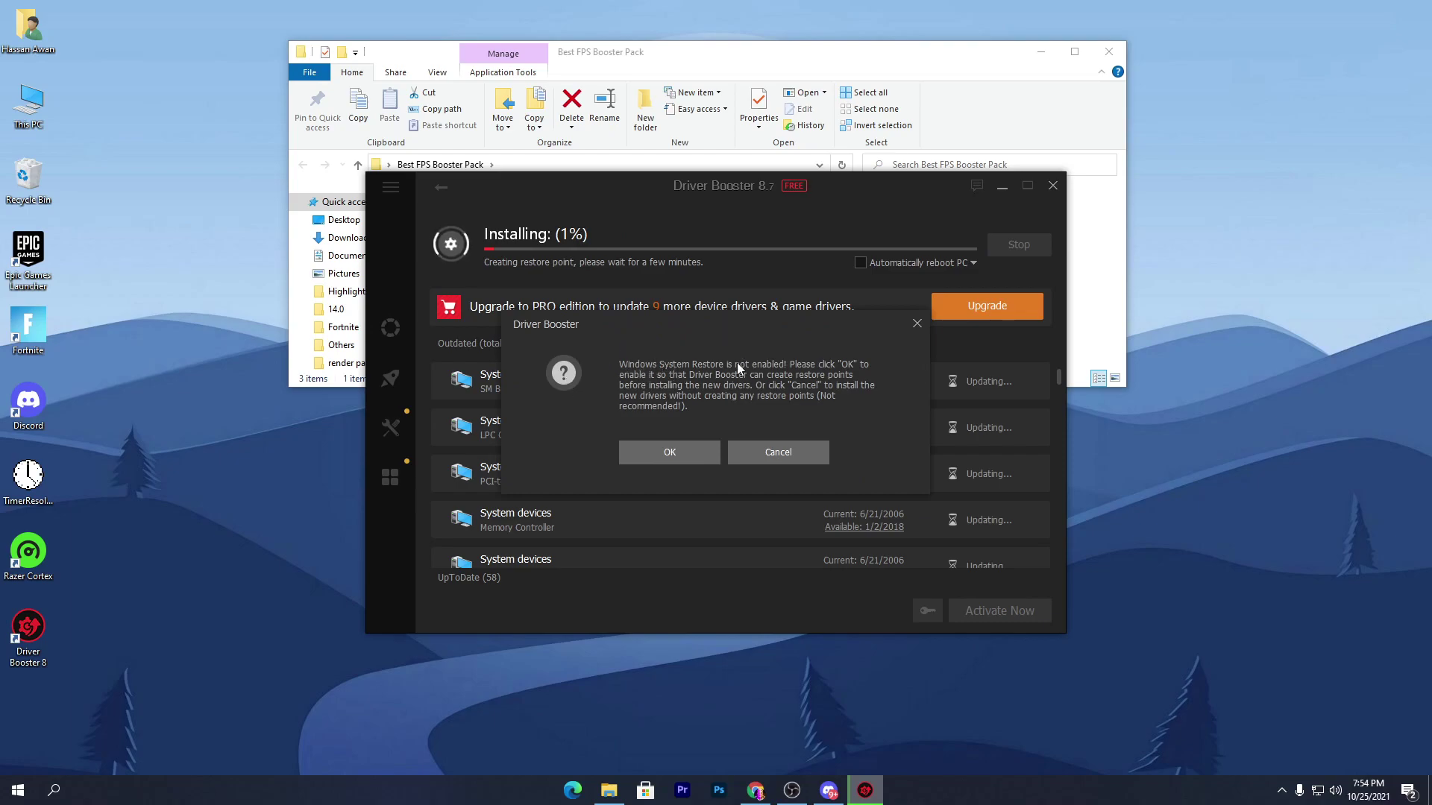
{"action": "left_click", "coordinate": [669, 454]}
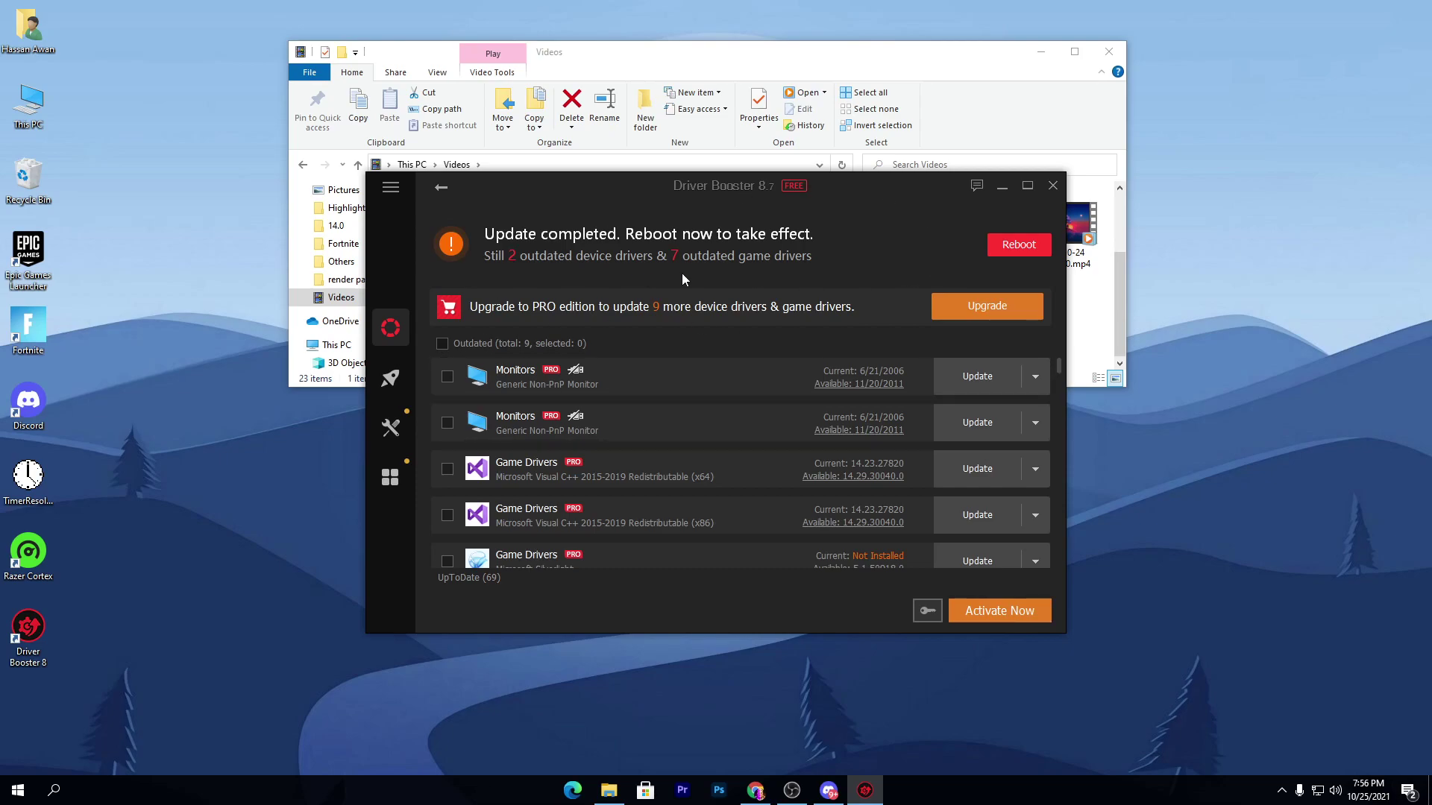
Extract the memreduct folder from memreduct-3.3.5-bin.zip into the Best FPS Booster Pack folder and close the archive.
{"action": "left_click", "coordinate": [368, 382]}
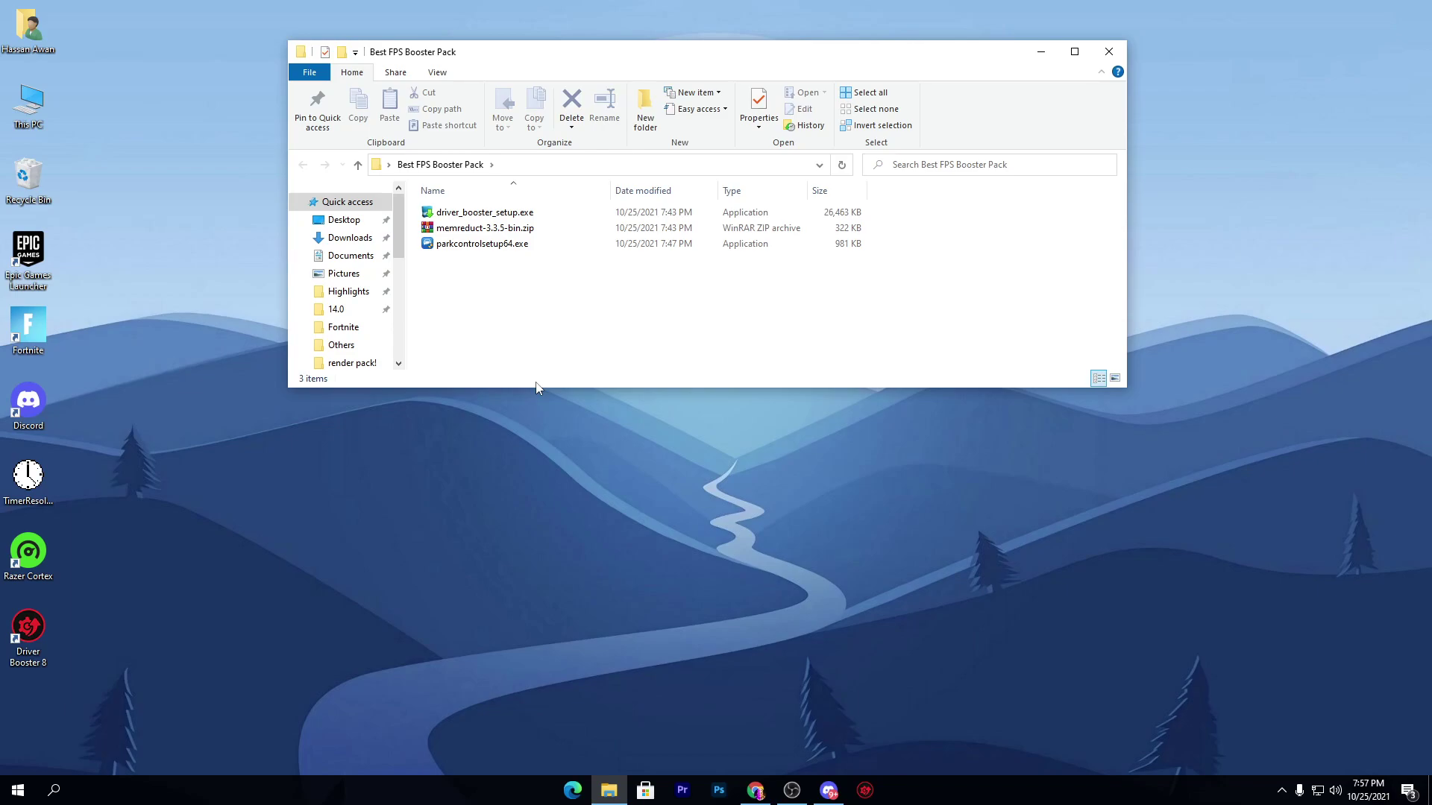
{"action": "double_click", "coordinate": [468, 227]}
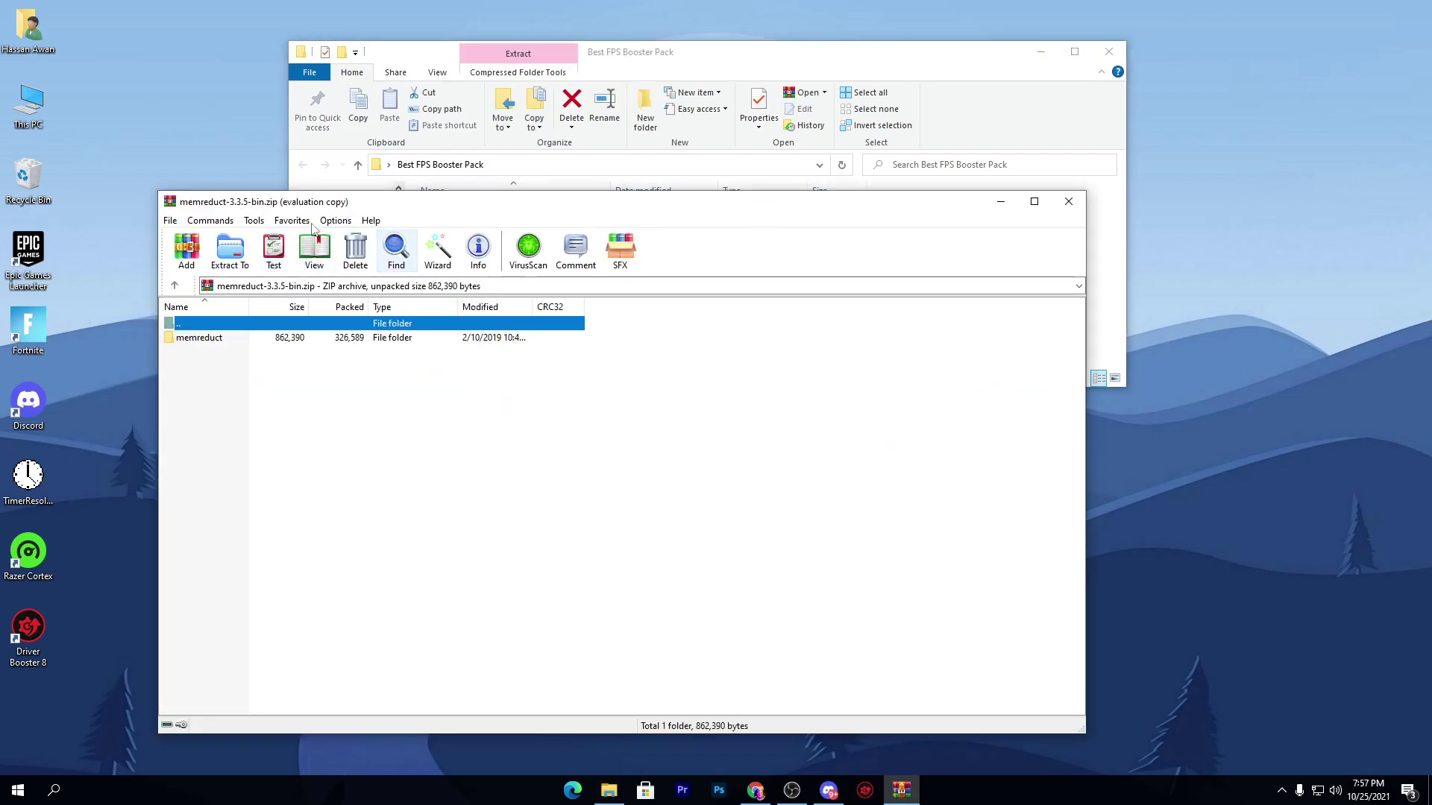
{"action": "left_click_drag", "start_coordinate": [438, 214], "coordinate": [384, 354]}
{"action": "left_click_drag", "start_coordinate": [140, 479], "coordinate": [790, 322]}
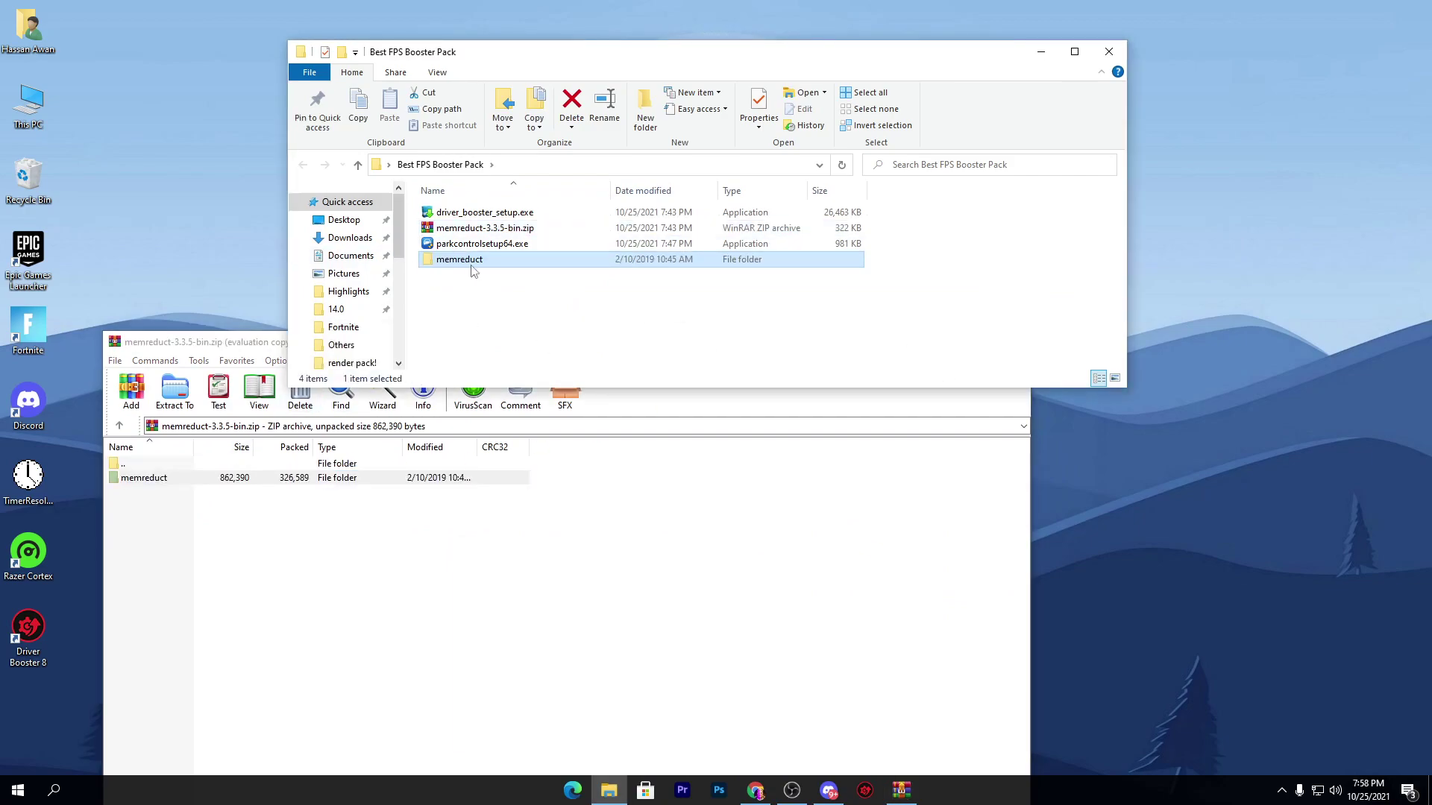
{"action": "left_click", "coordinate": [232, 338]}
{"action": "left_click", "coordinate": [1017, 342]}
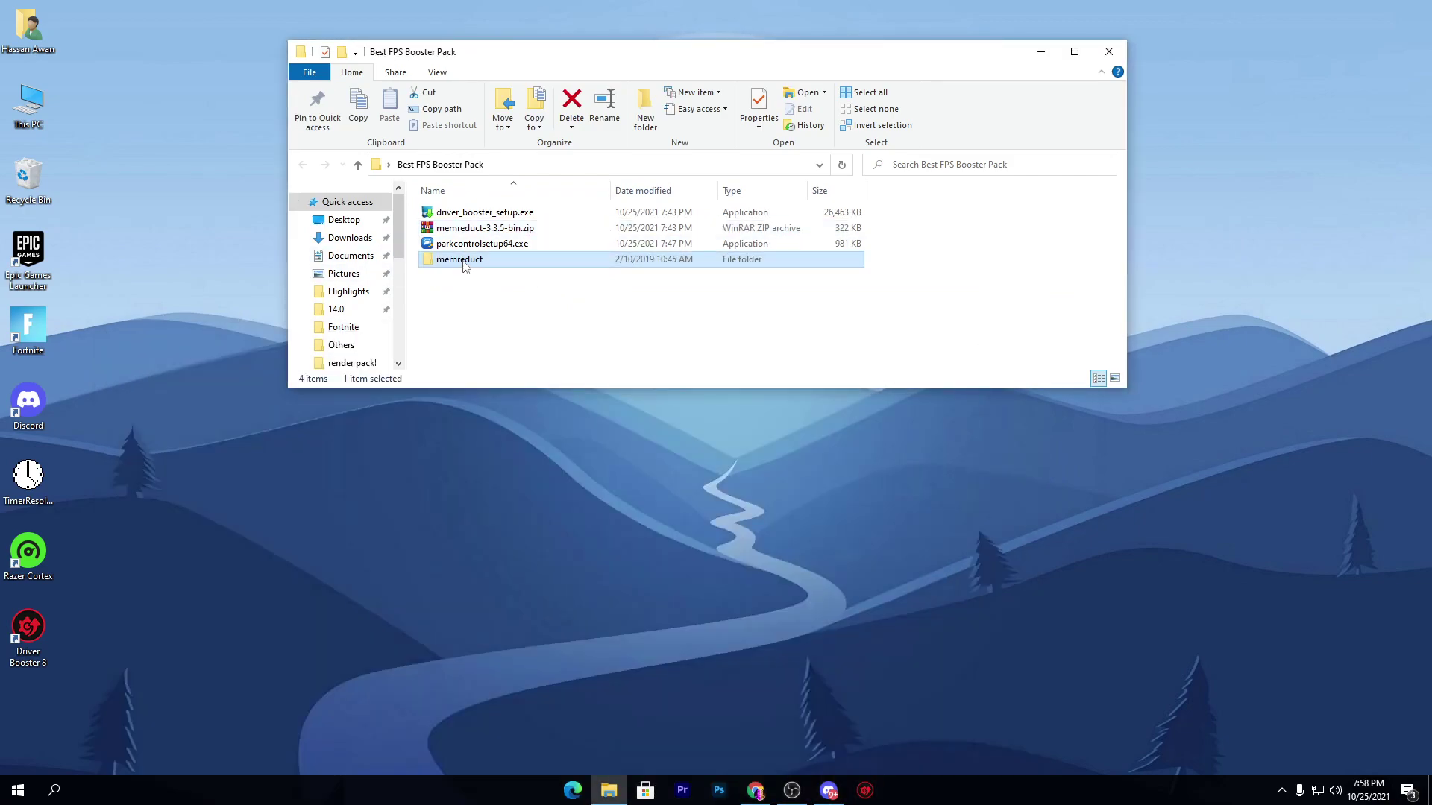
Run memreduct.exe from the memreduct 64 folder as administrator and dismiss the language pack update.
{"action": "double_click", "coordinate": [464, 260]}
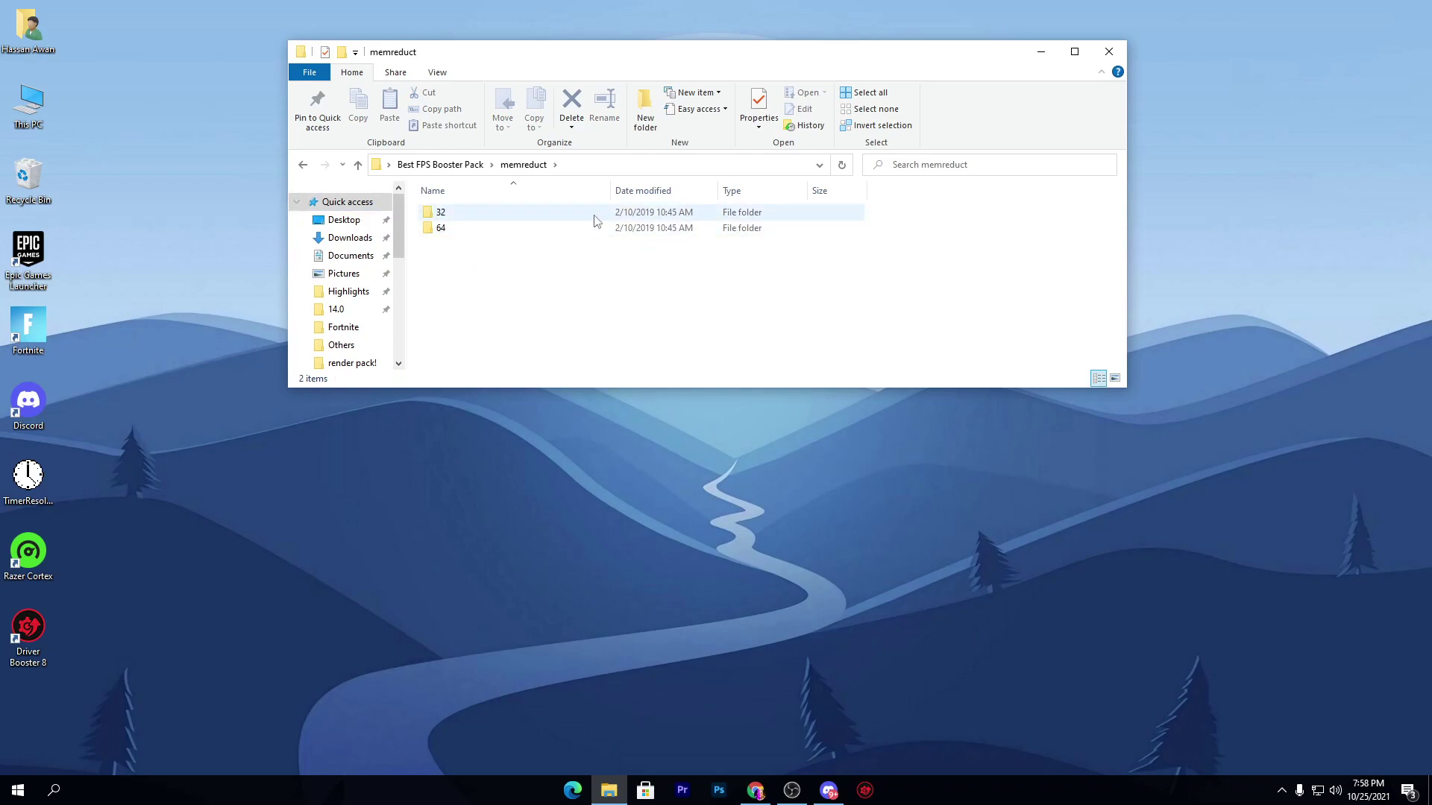
{"action": "double_click", "coordinate": [441, 228]}
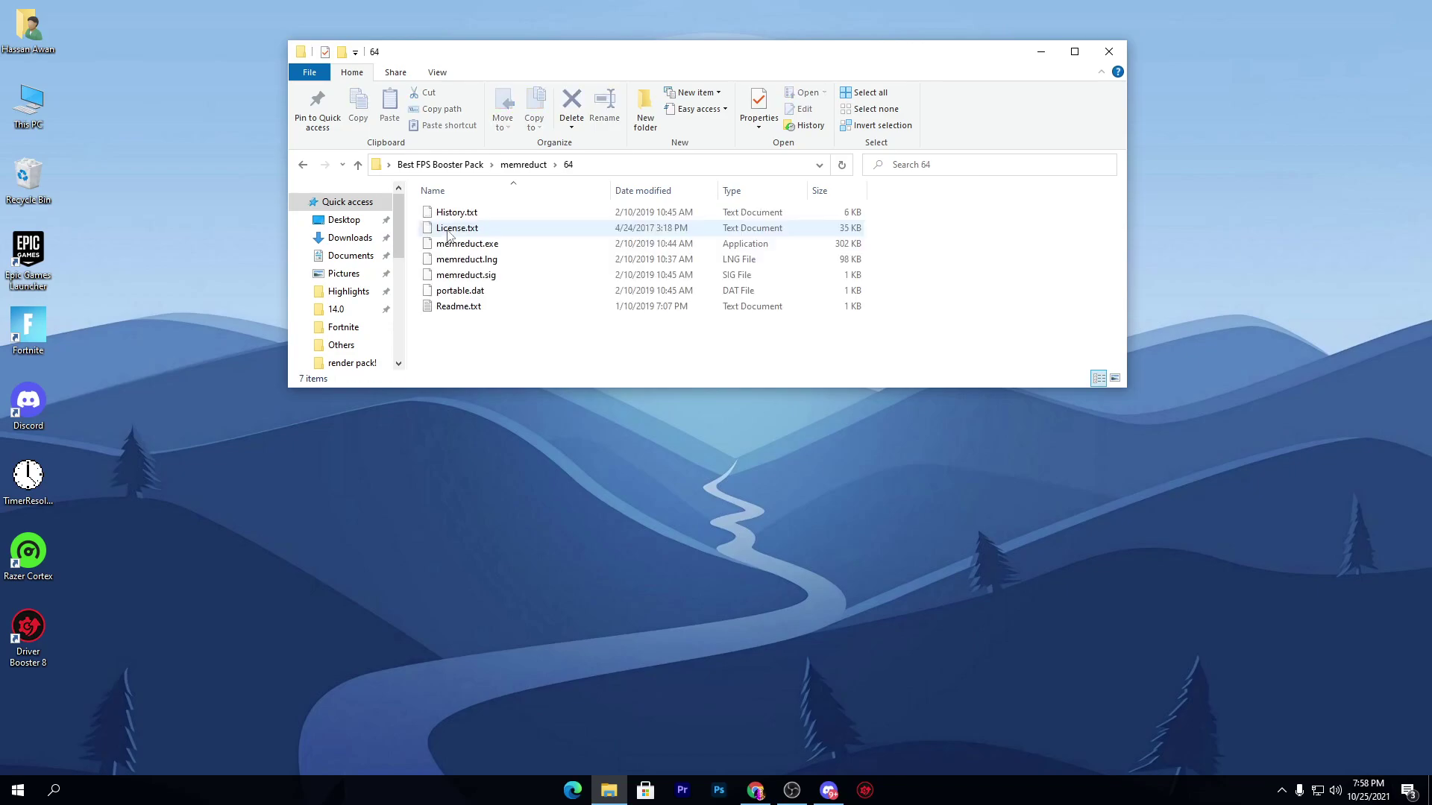
{"action": "right_click", "coordinate": [506, 248]}
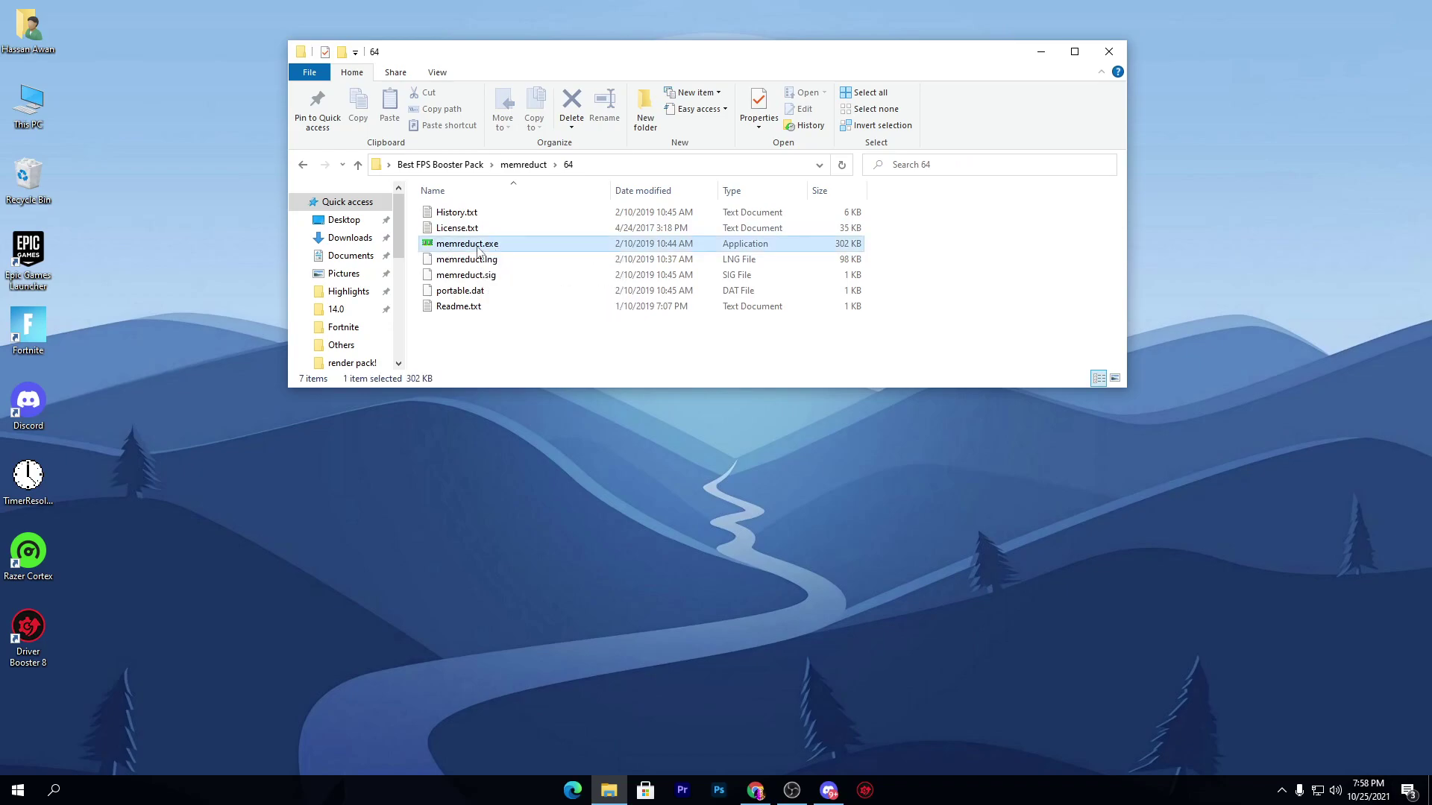
{"action": "left_click", "coordinate": [521, 292]}
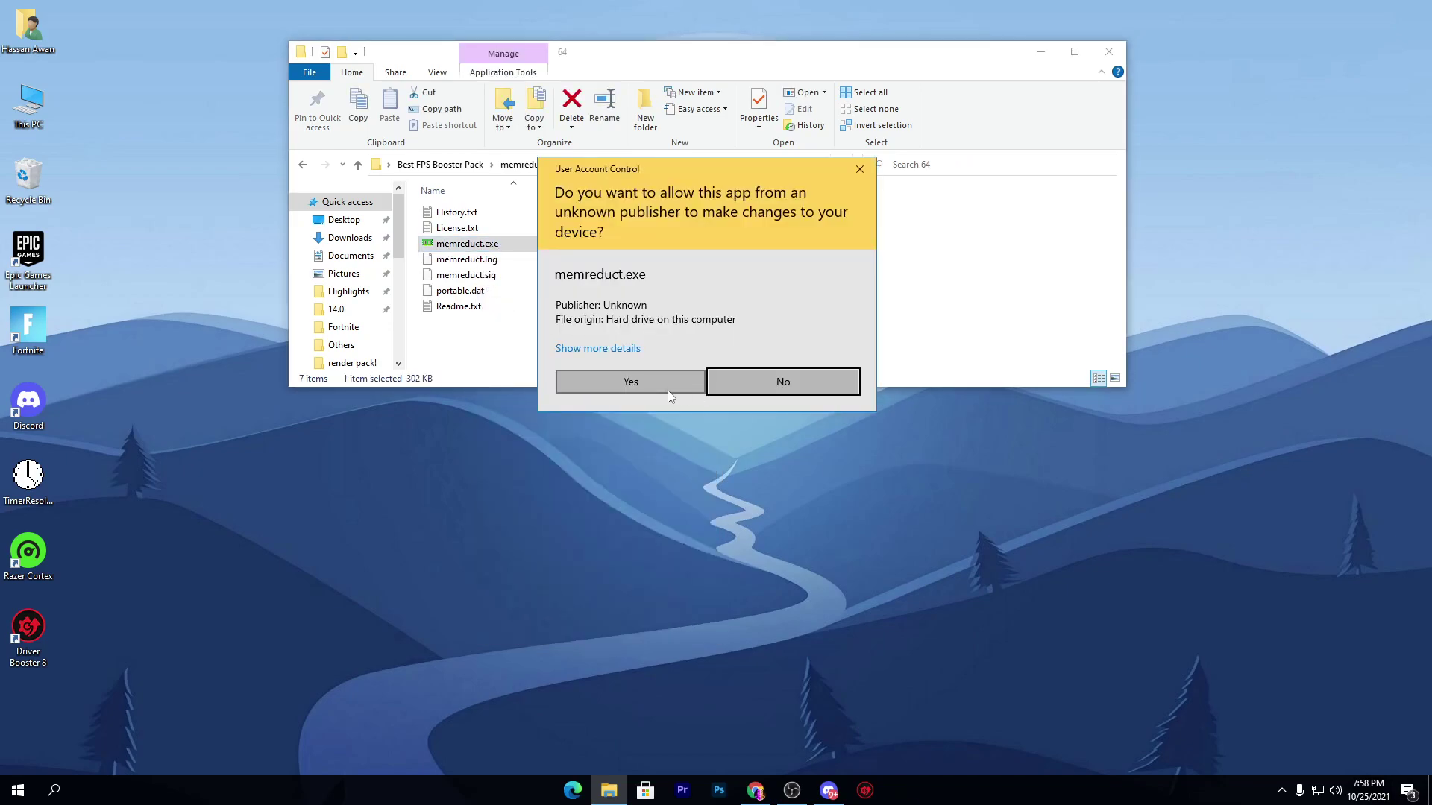
{"action": "left_click", "coordinate": [630, 381]}
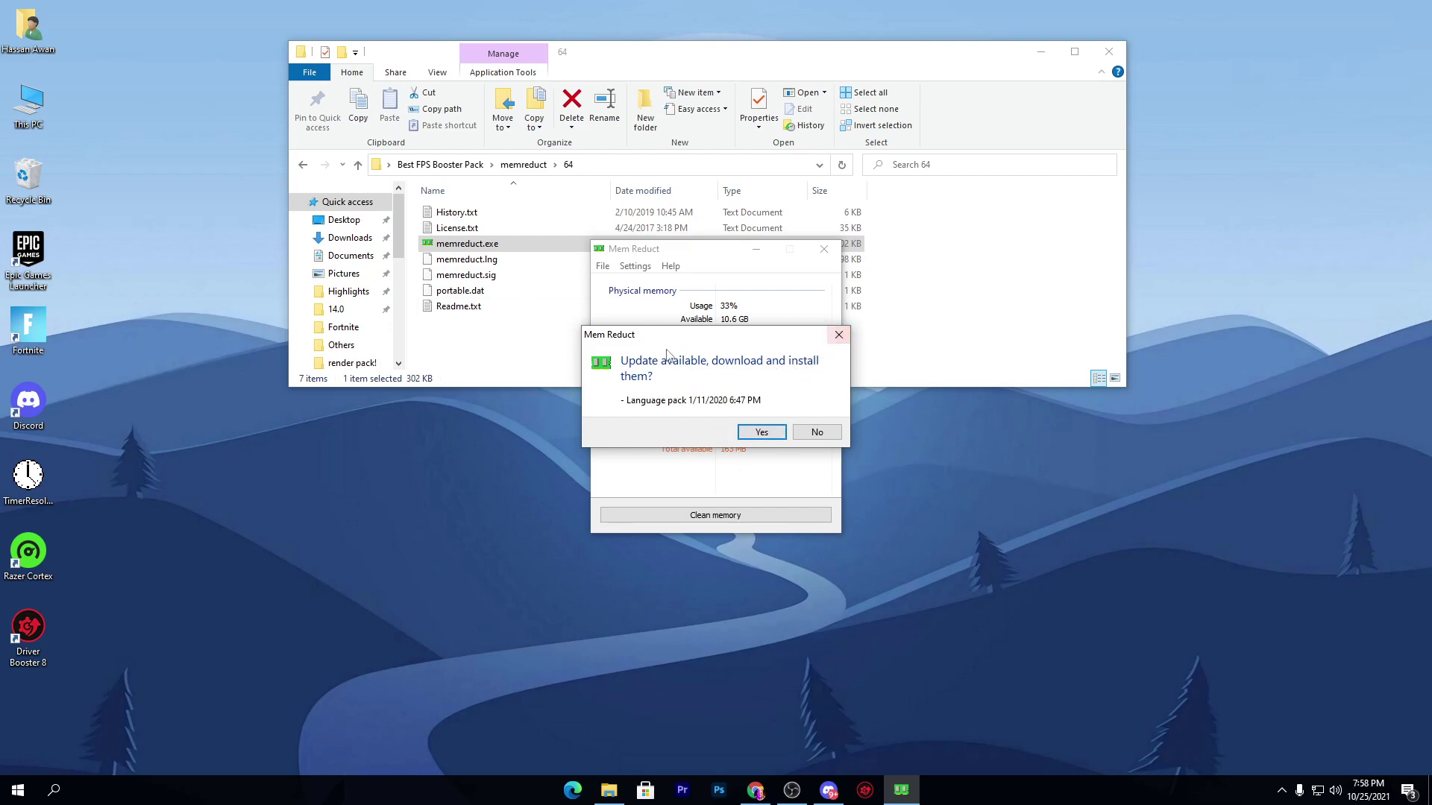
{"action": "left_click", "coordinate": [837, 334]}
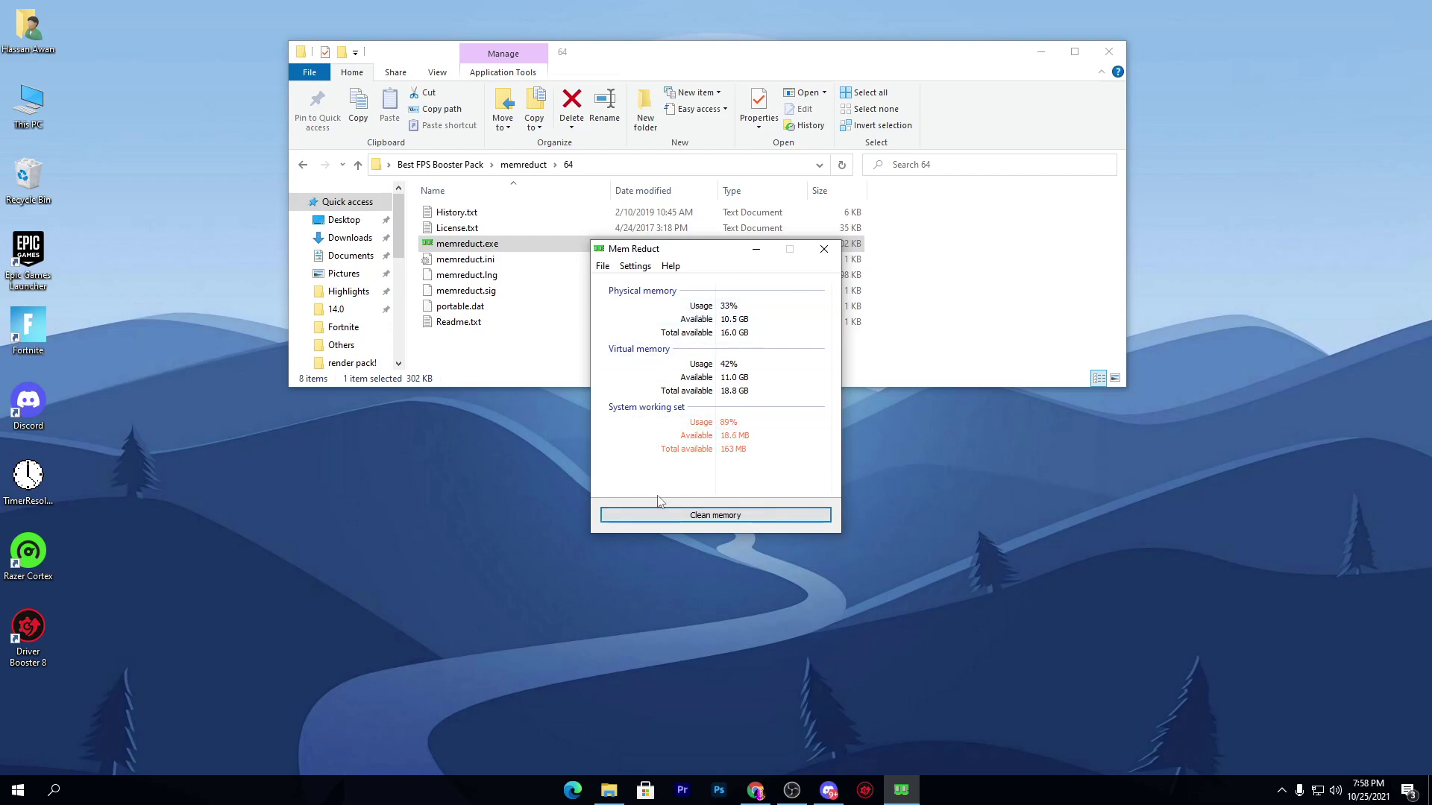
Clean the system memory with Mem Reduct and minimize its window.
{"action": "left_click", "coordinate": [746, 518]}
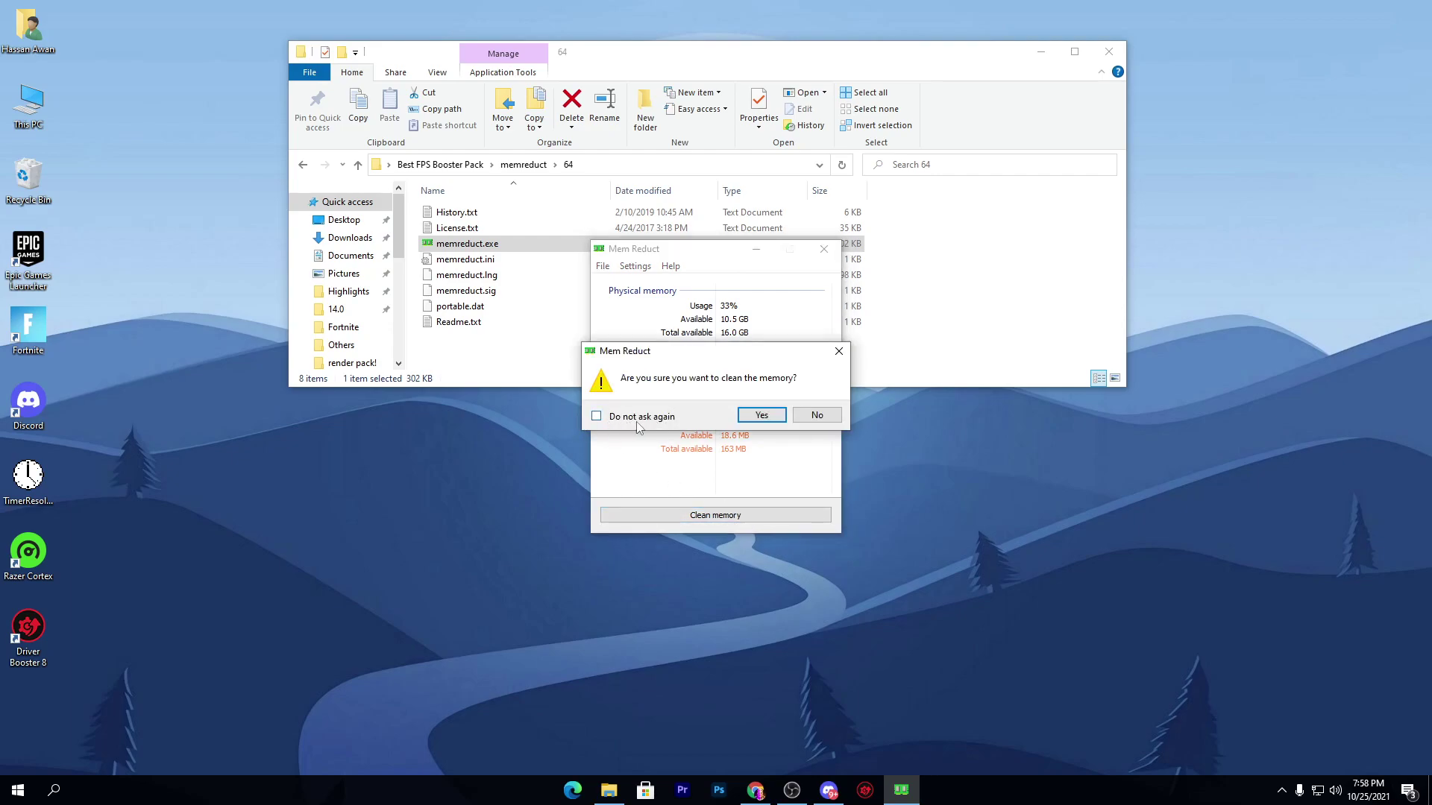
{"action": "left_click", "coordinate": [760, 415]}
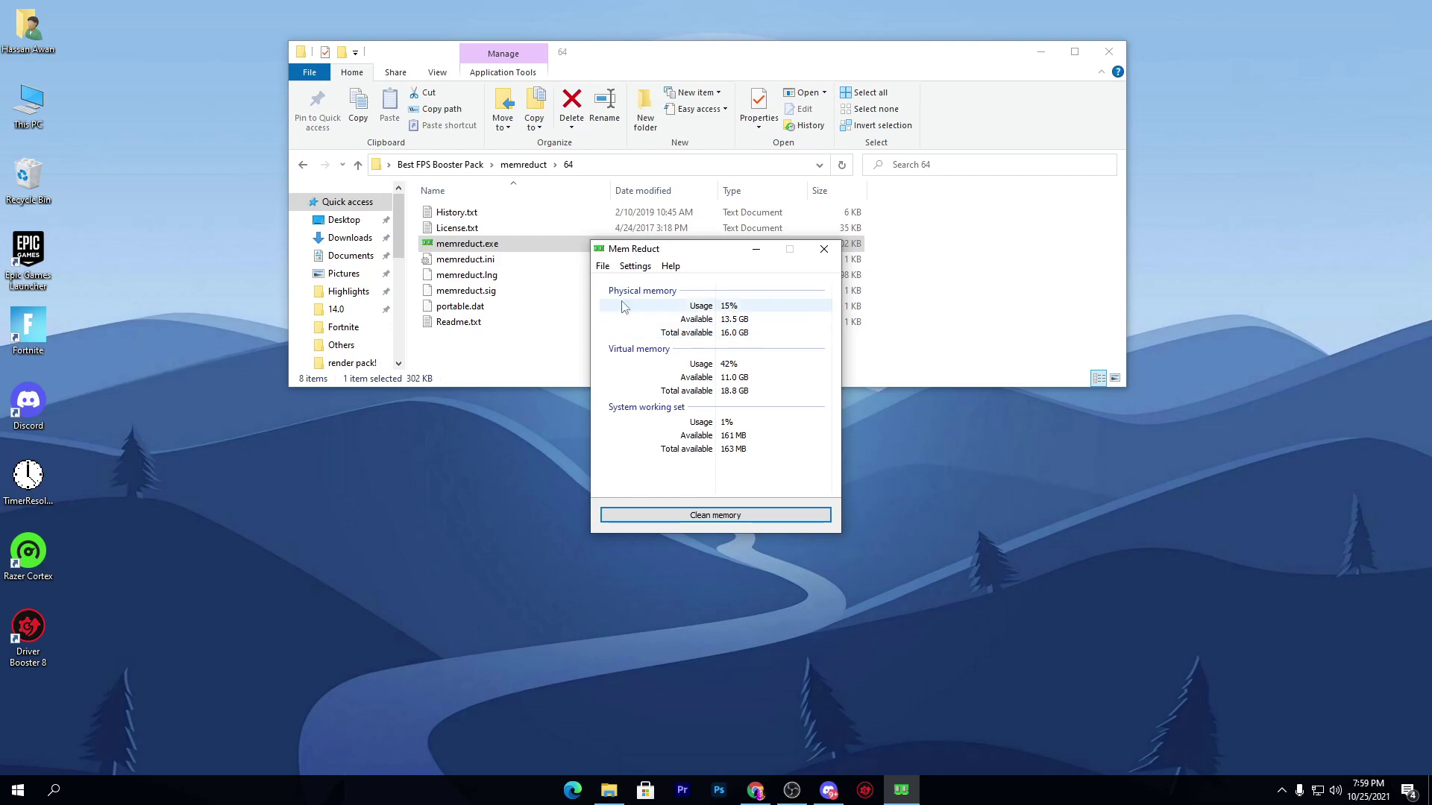
{"action": "left_click", "coordinate": [756, 249]}
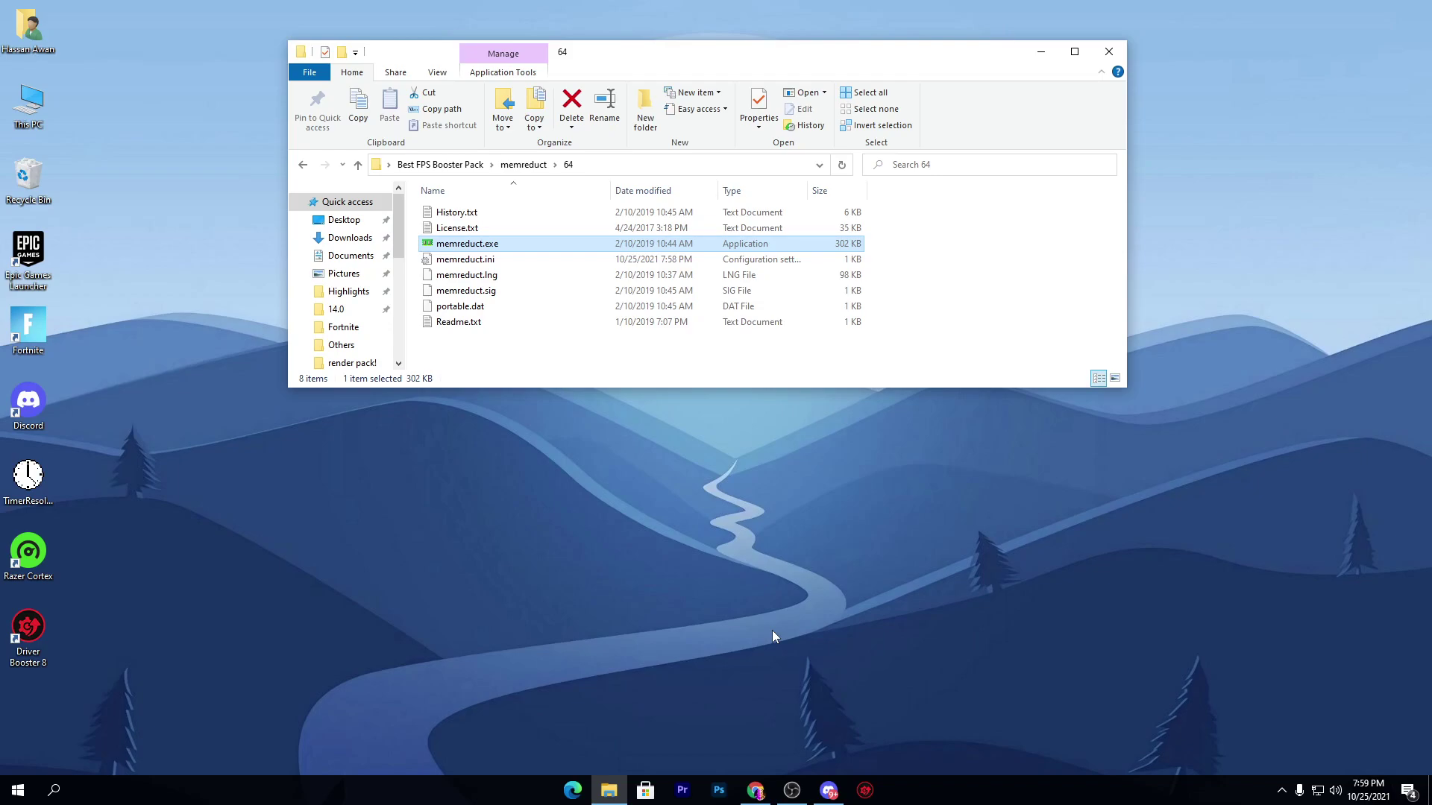
Return to the Best FPS Booster Pack folder and install ParkControl from parkcontrolsetup64.exe in English, accepting the license agreement.
{"action": "key", "text": "alt+Up"}
{"action": "key", "text": "alt+Up"}
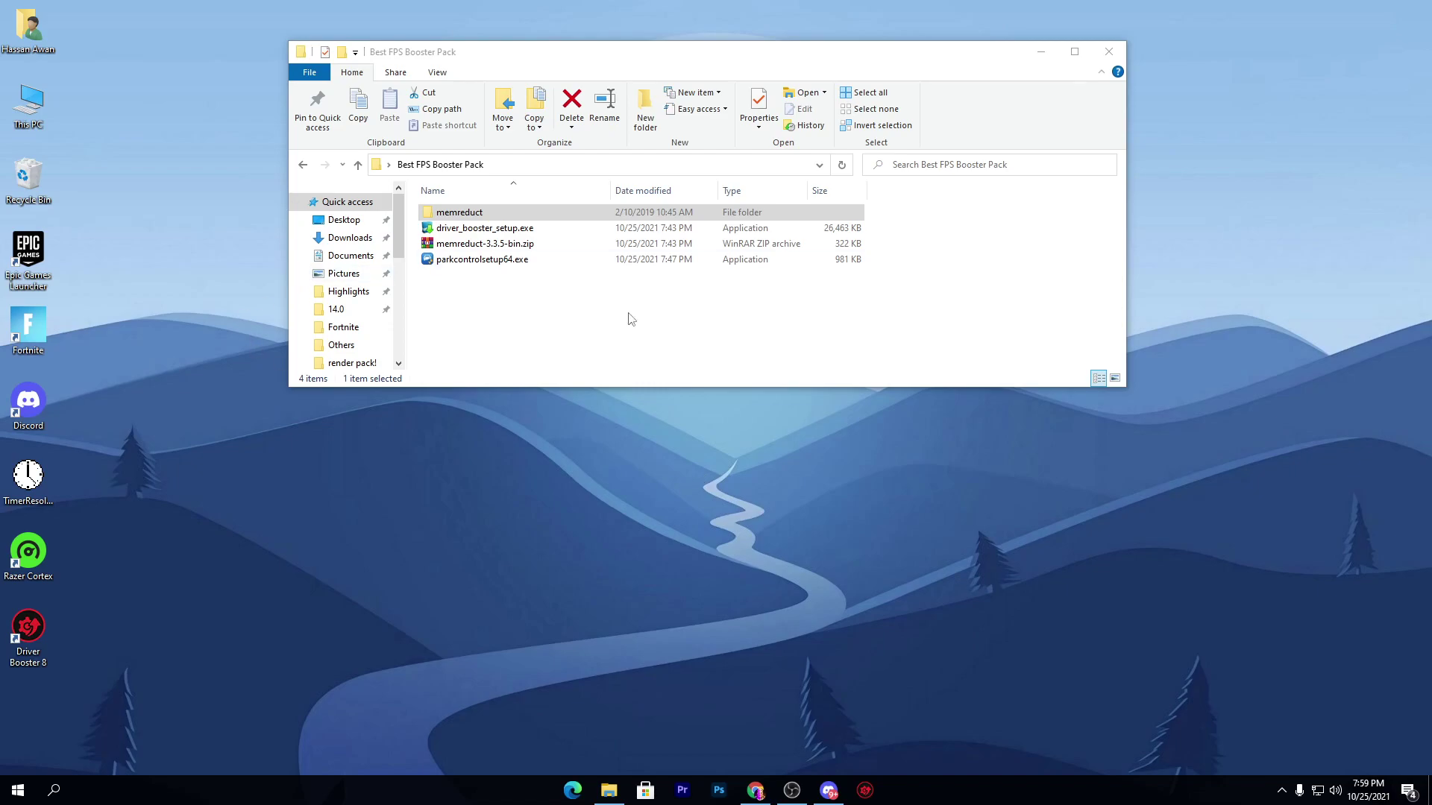
{"action": "double_click", "coordinate": [543, 261]}
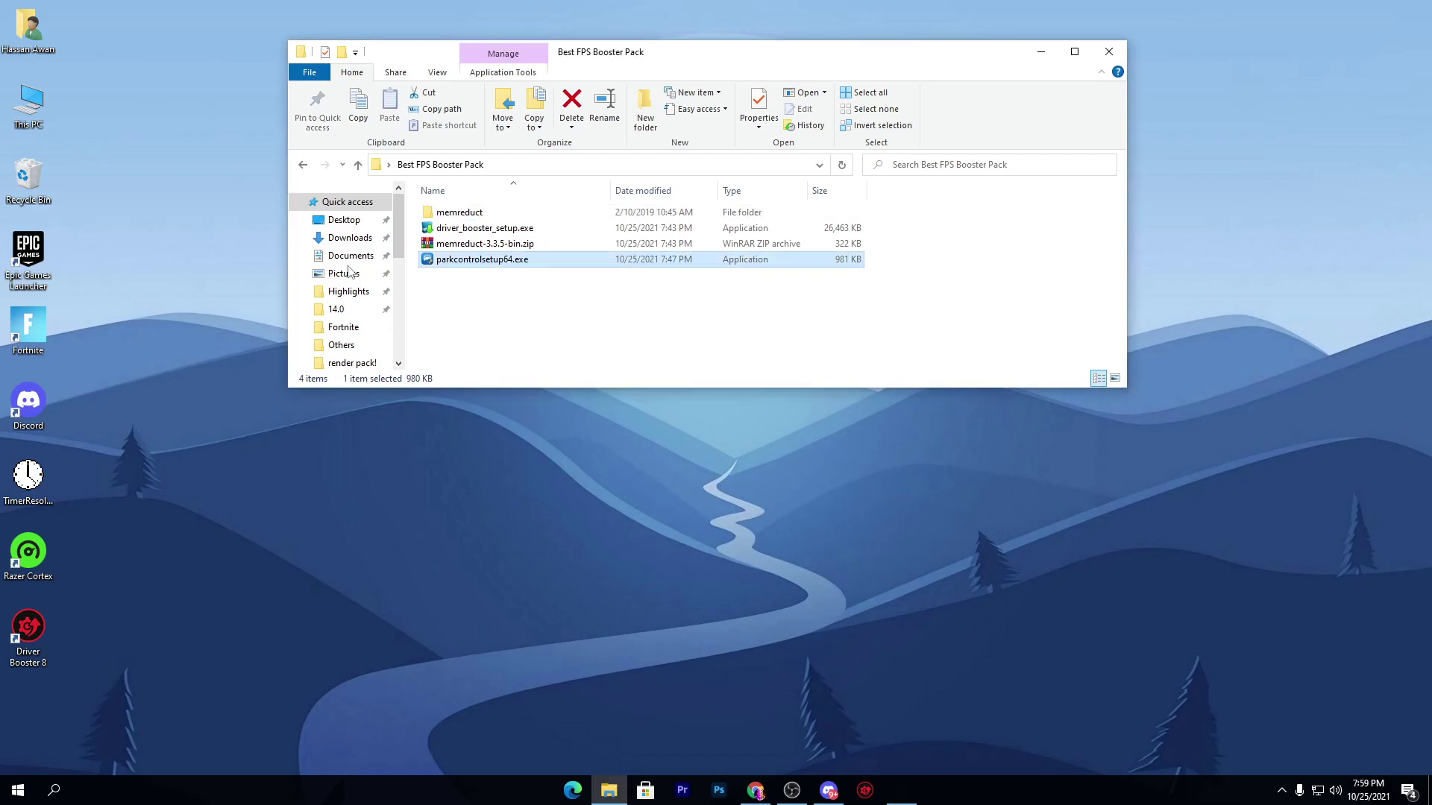
{"action": "left_click", "coordinate": [596, 371]}
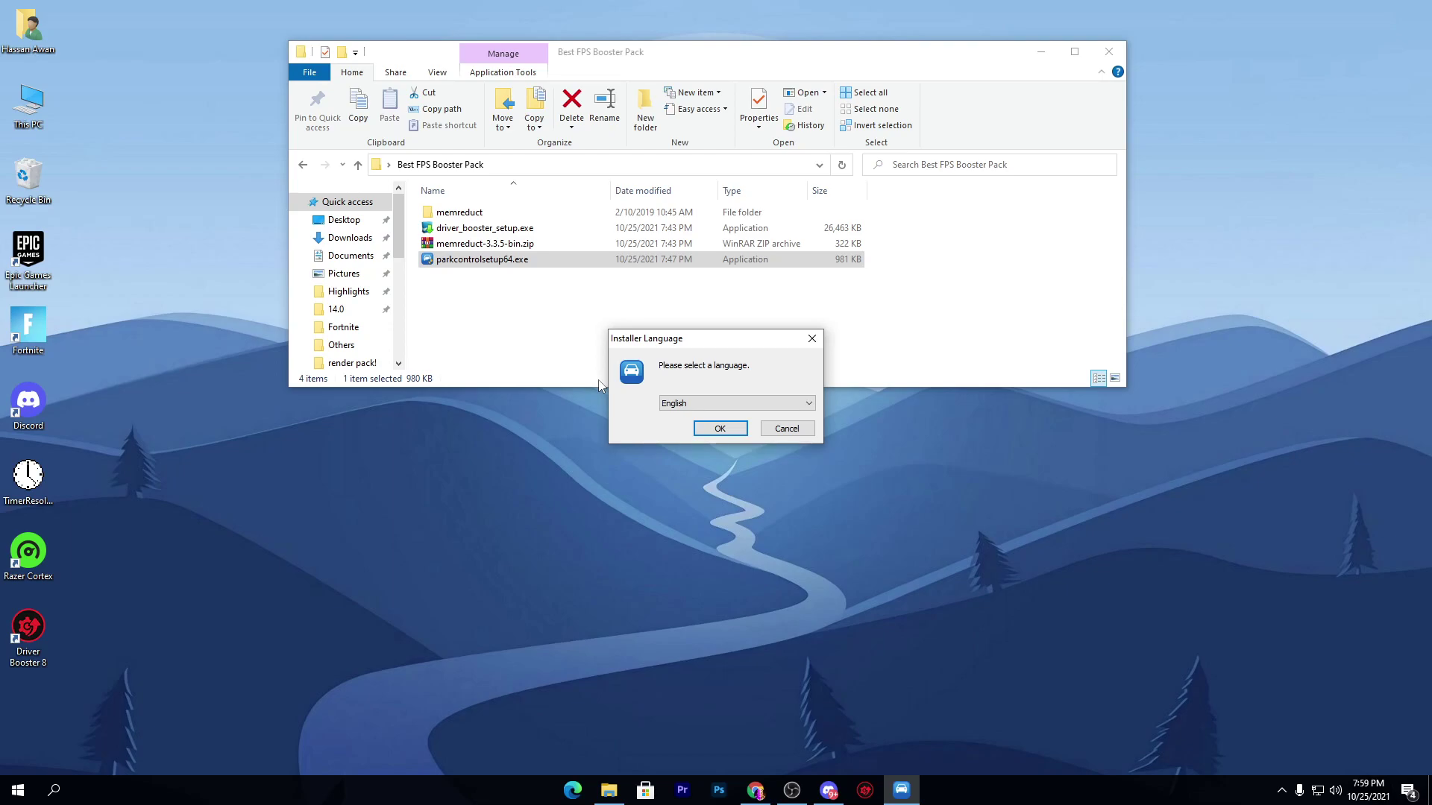
{"action": "left_click", "coordinate": [703, 434]}
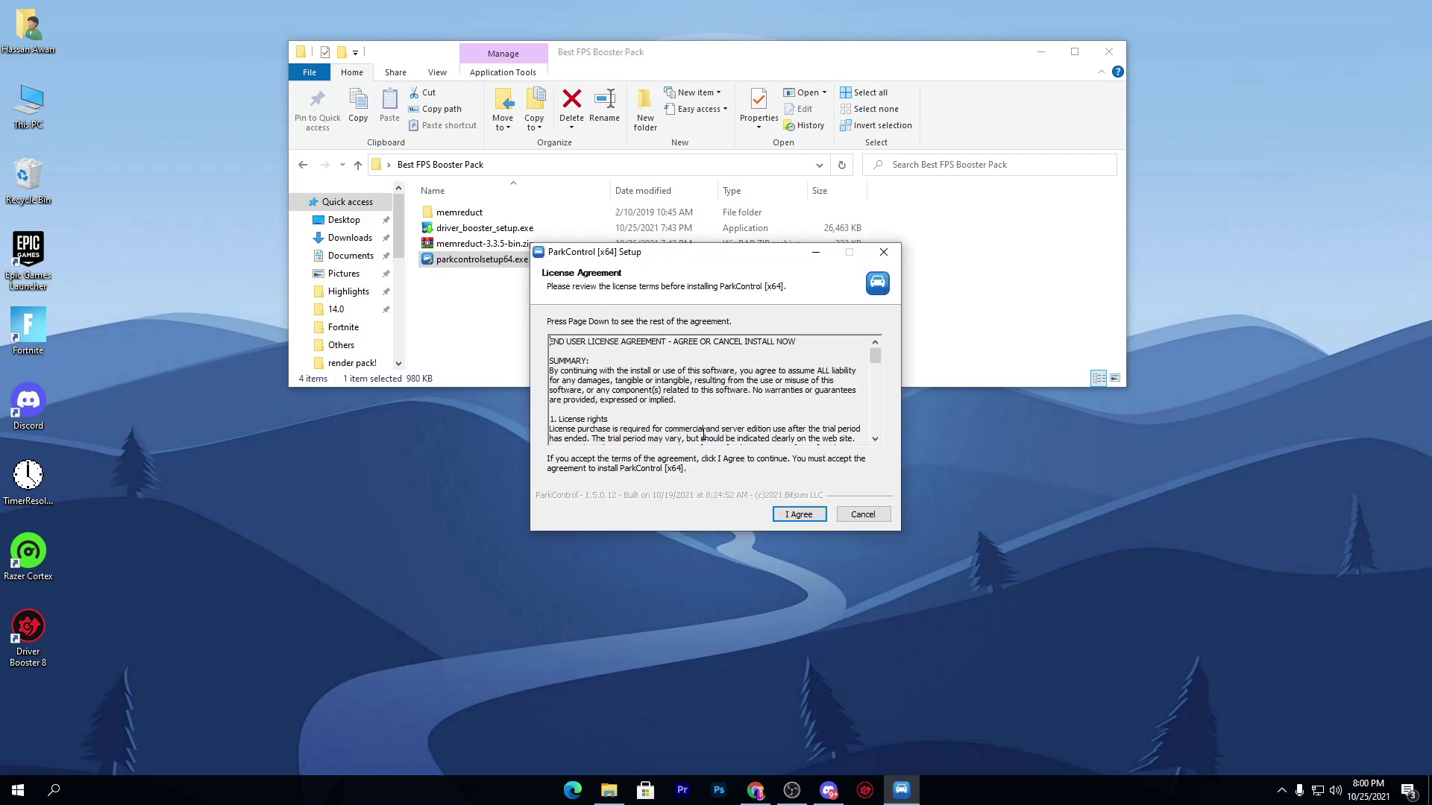
{"action": "left_click", "coordinate": [798, 515]}
{"action": "left_click", "coordinate": [799, 514]}
{"action": "left_click", "coordinate": [798, 515]}
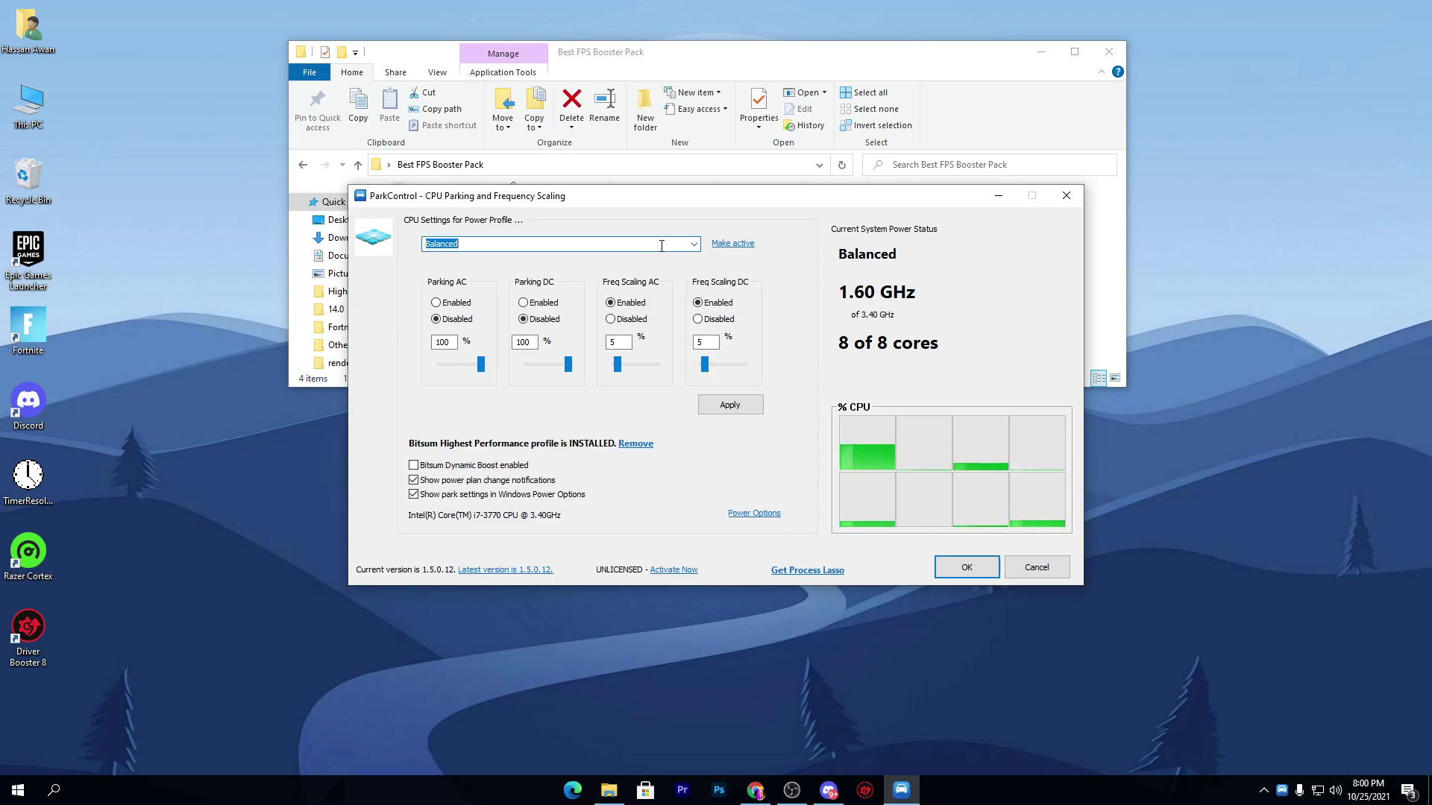
Make Bitsum Highest Performance the active power profile in ParkControl and apply its CPU settings.
{"action": "left_click", "coordinate": [698, 248]}
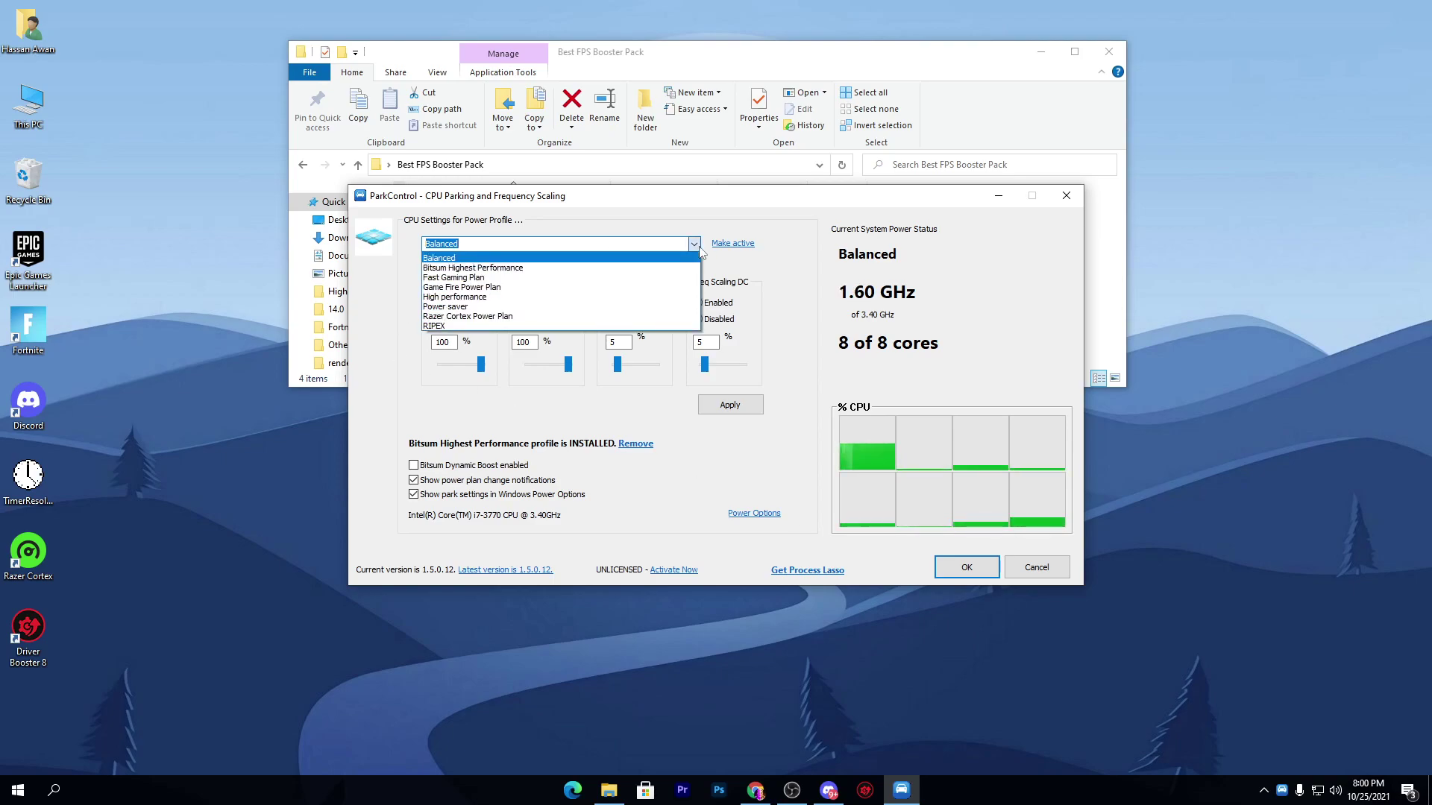
{"action": "left_click", "coordinate": [463, 269]}
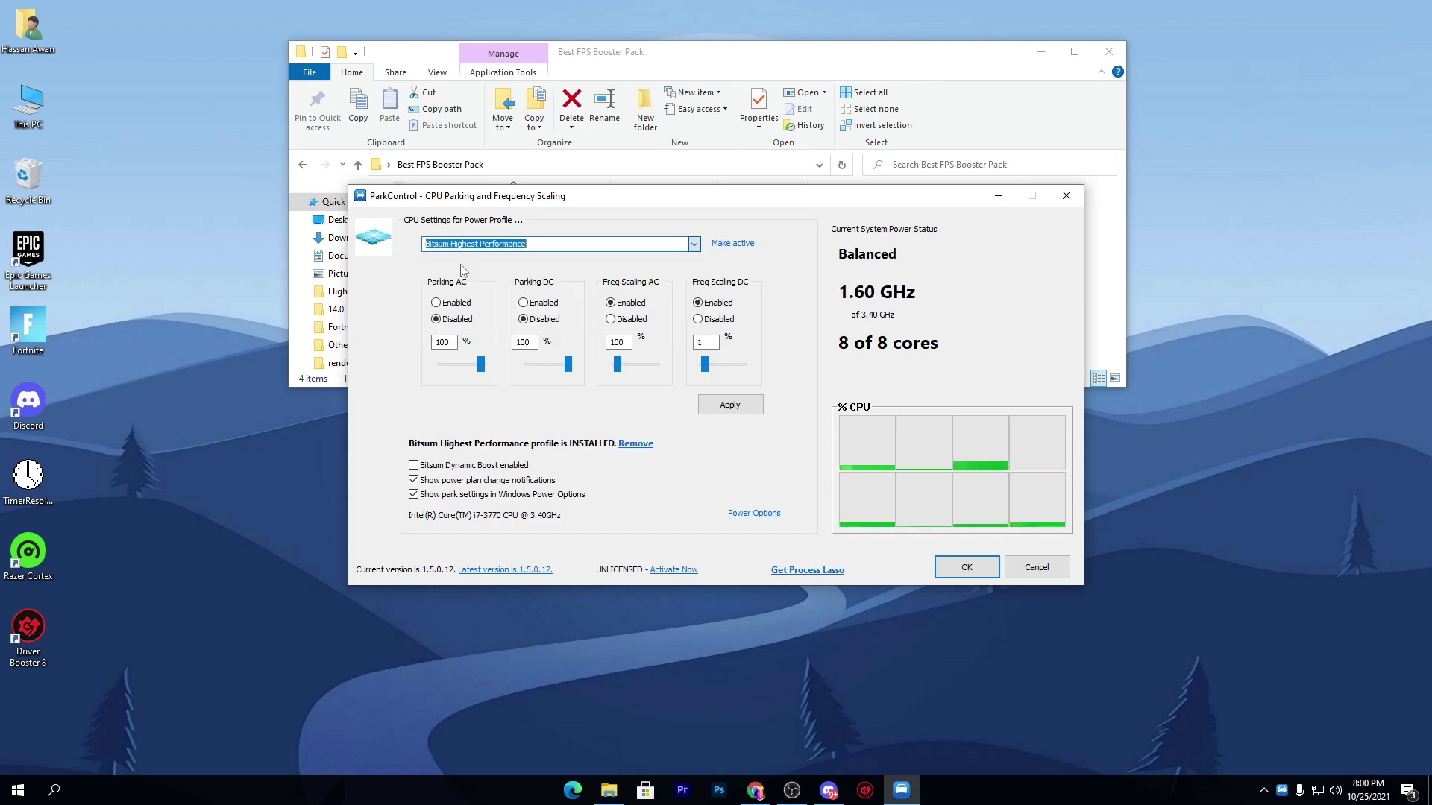
{"action": "left_click", "coordinate": [734, 246]}
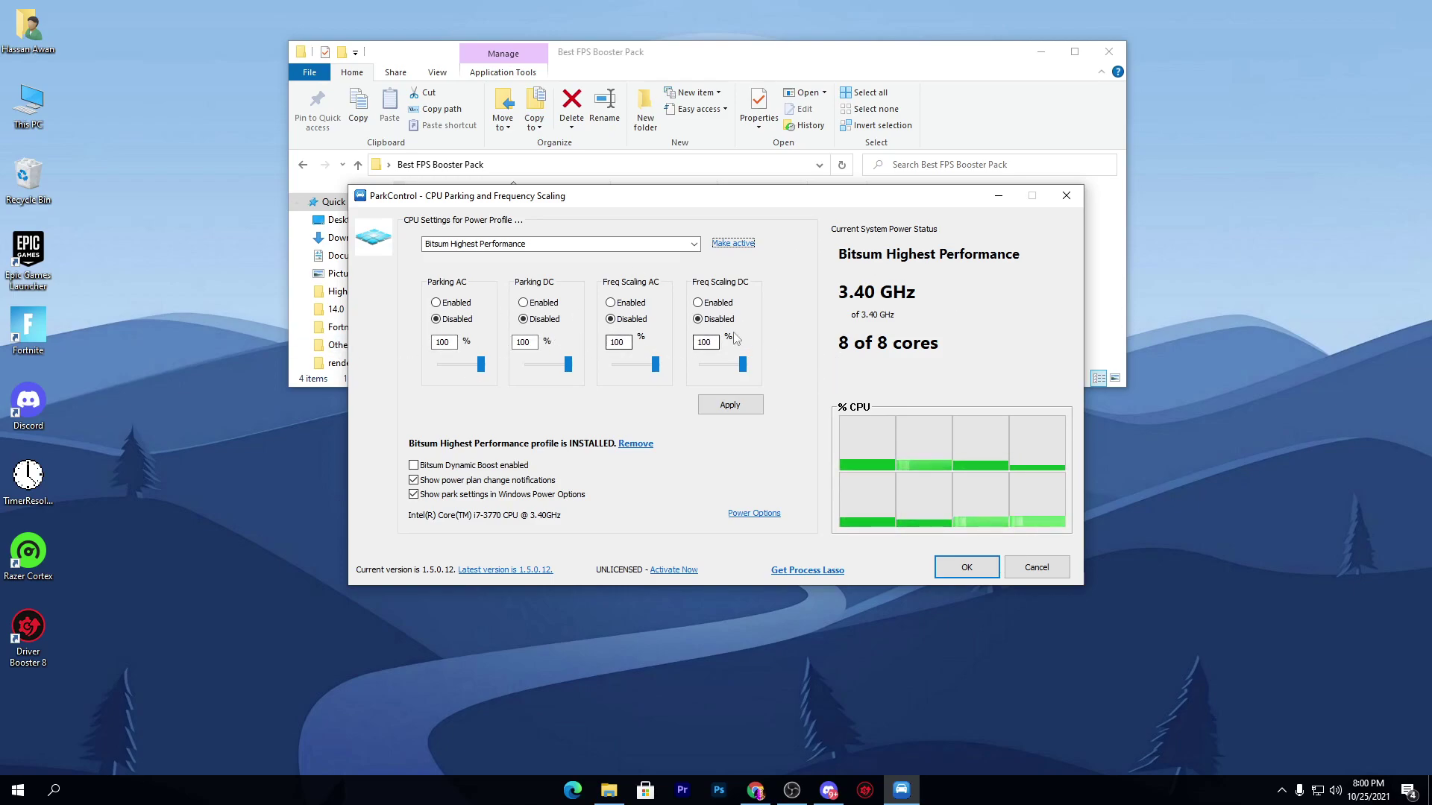
{"action": "left_click", "coordinate": [727, 404]}
{"action": "left_click", "coordinate": [779, 416]}
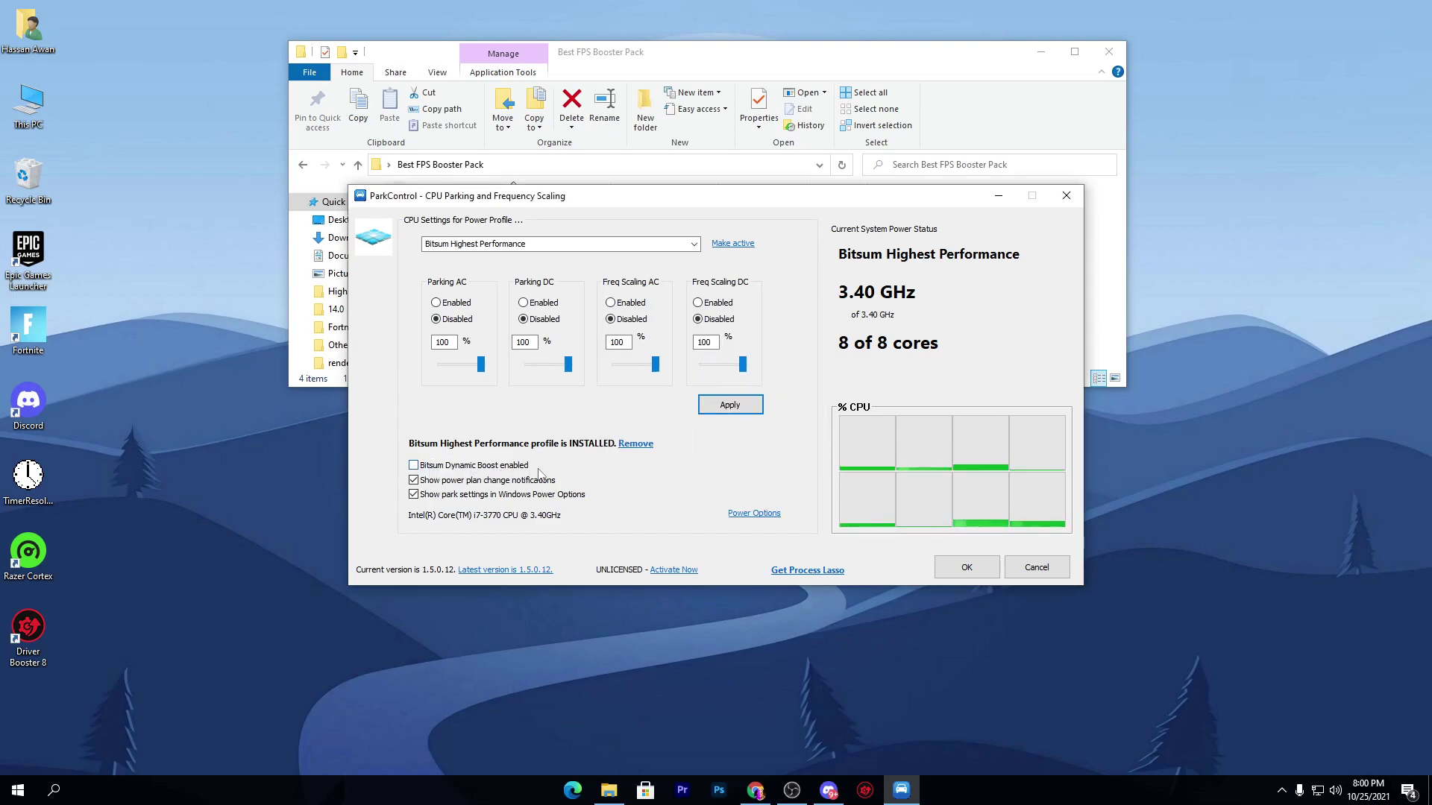
Enable Bitsum Dynamic Boost with Bitsum Highest Performance as the idle power plan, and confirm the ParkControl settings.
{"action": "left_click", "coordinate": [424, 467]}
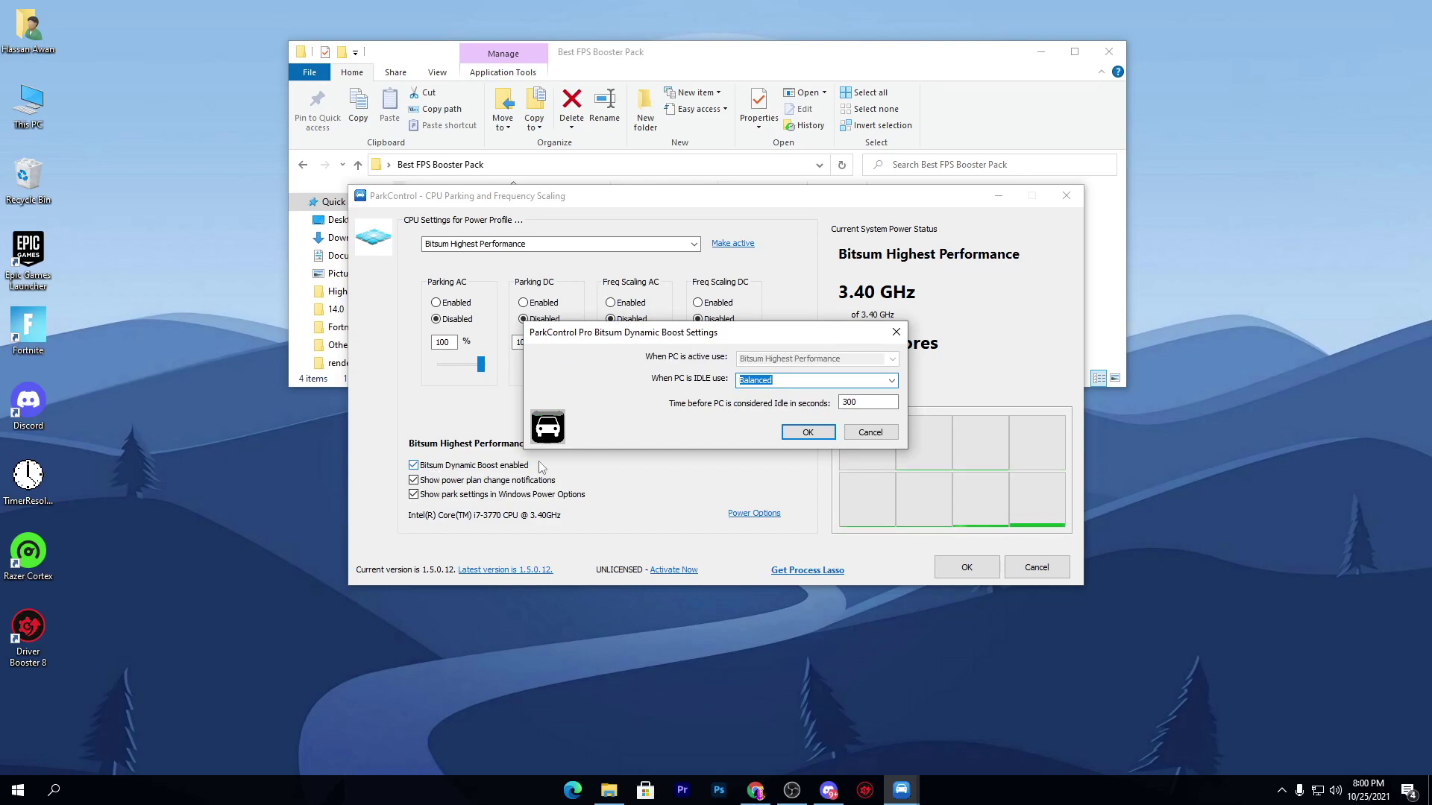
{"action": "left_click", "coordinate": [892, 381]}
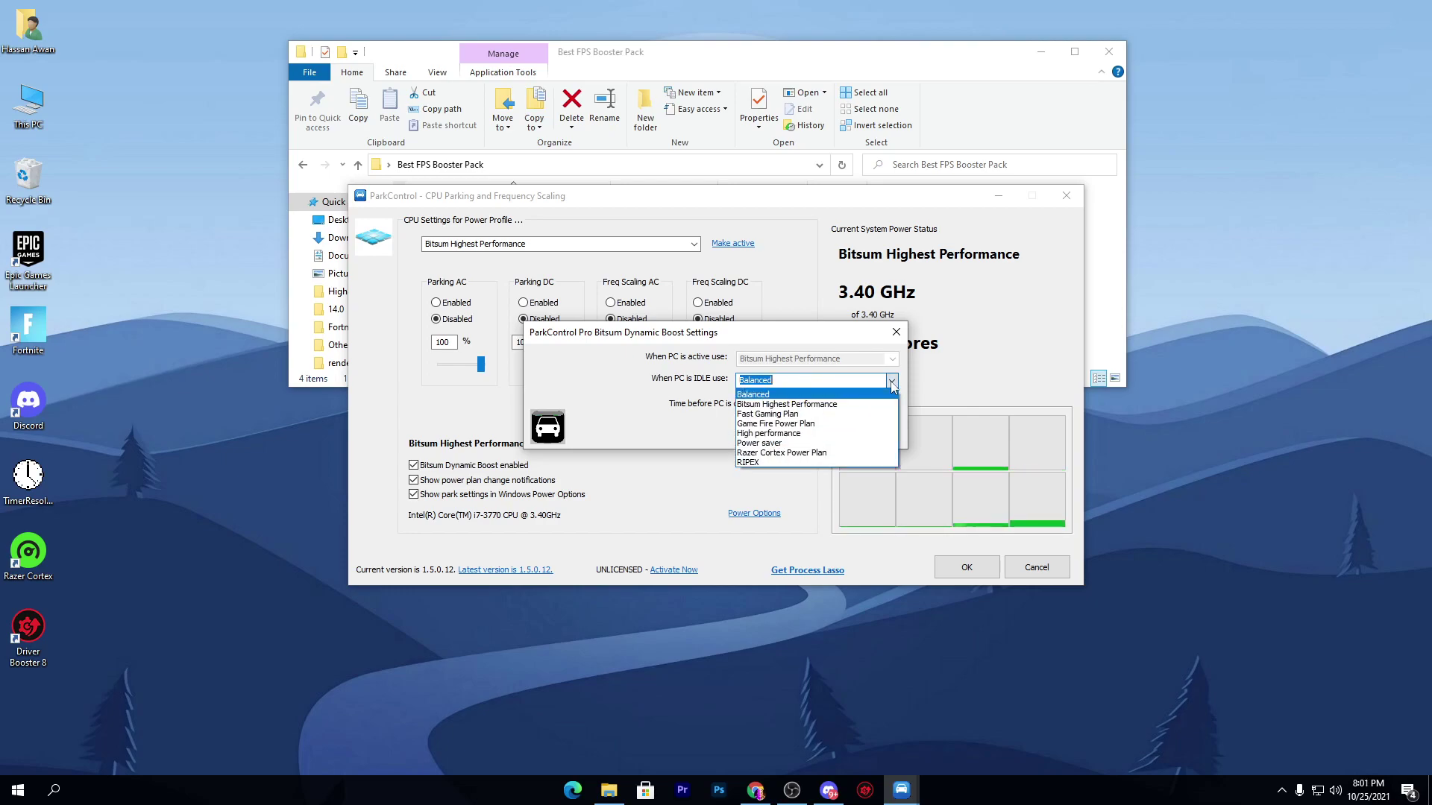
{"action": "left_click", "coordinate": [815, 405]}
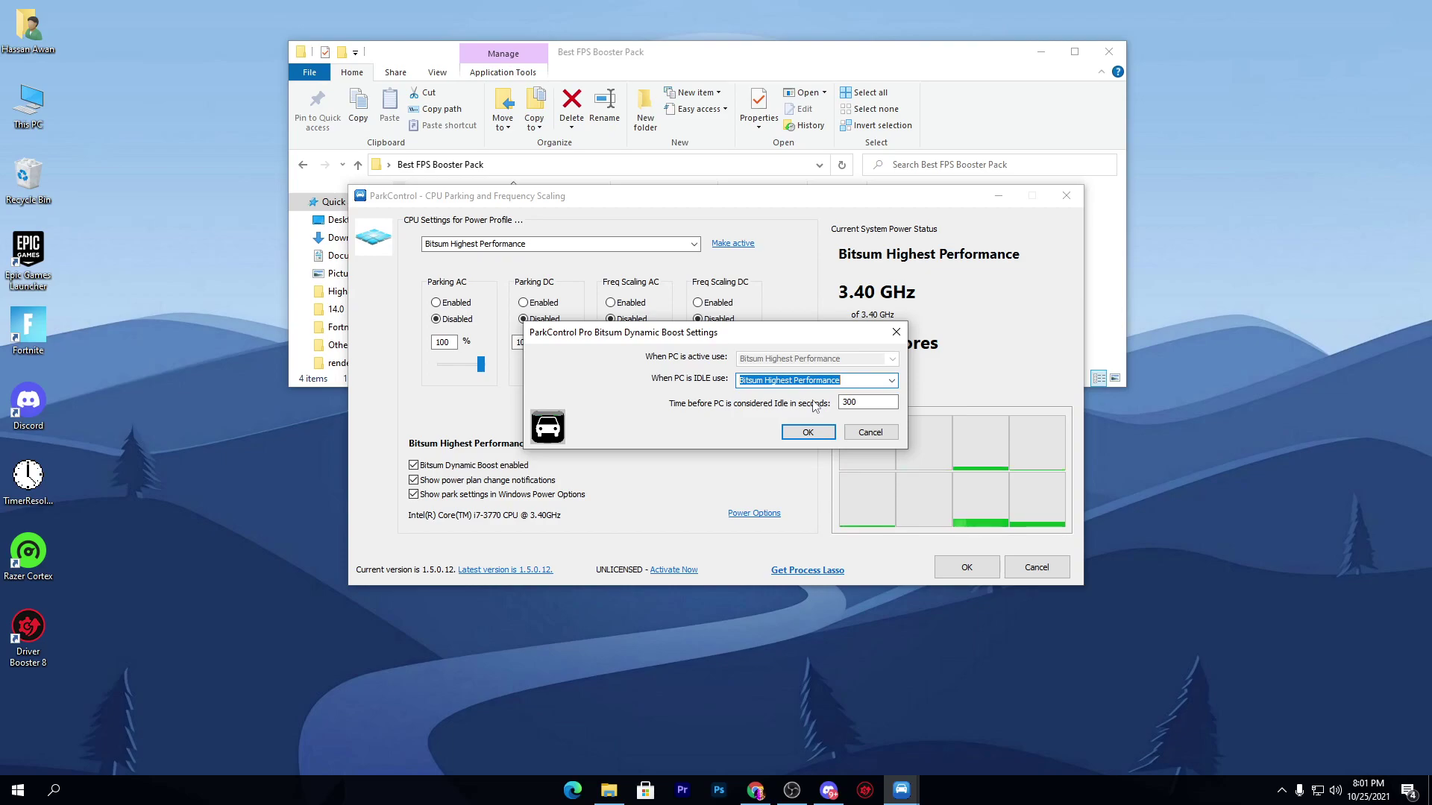
{"action": "left_click", "coordinate": [814, 430]}
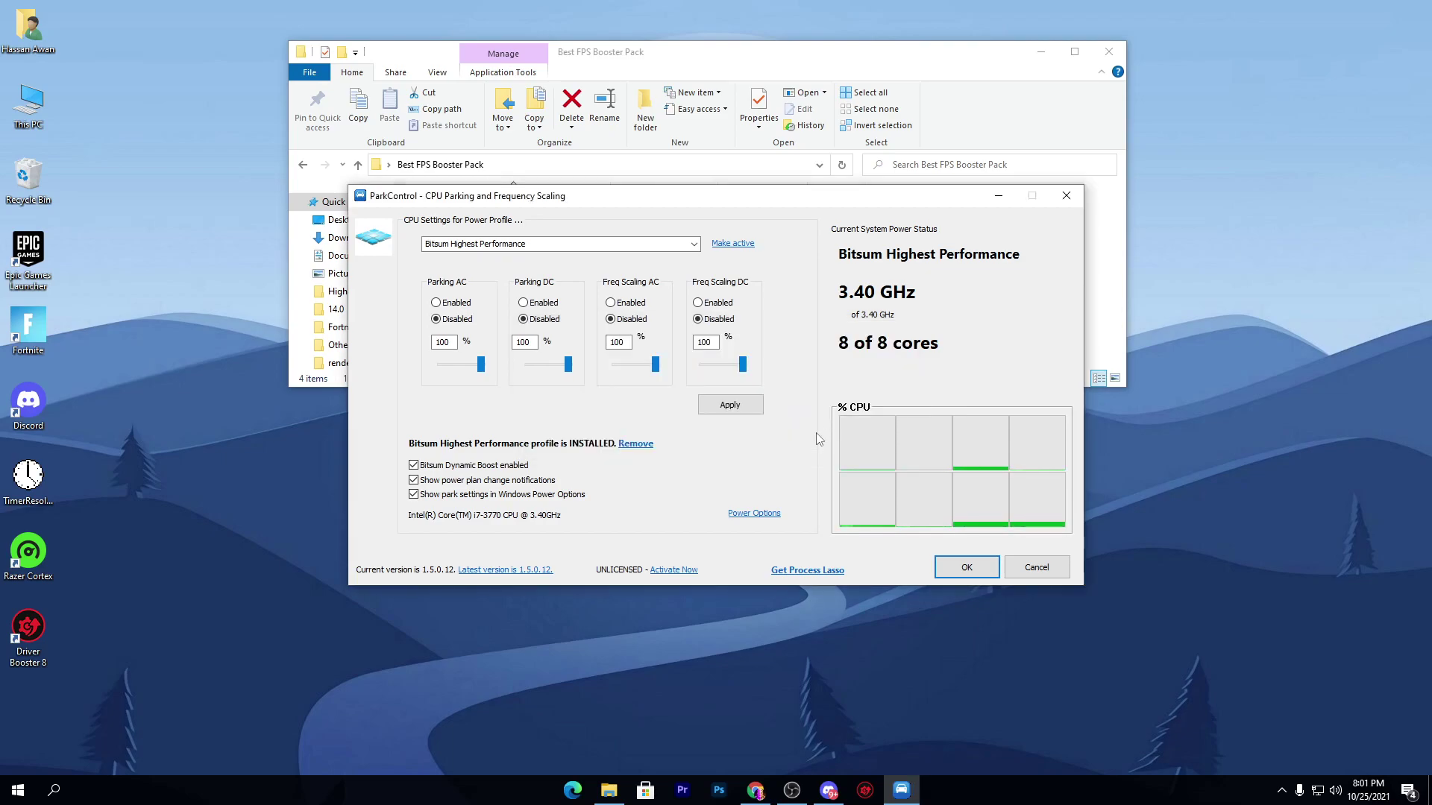
{"action": "left_click", "coordinate": [964, 569]}
Show the hidden system tray icons to check for ParkControl, and close the Best FPS Booster Pack folder window.
{"action": "left_click", "coordinate": [1281, 791]}
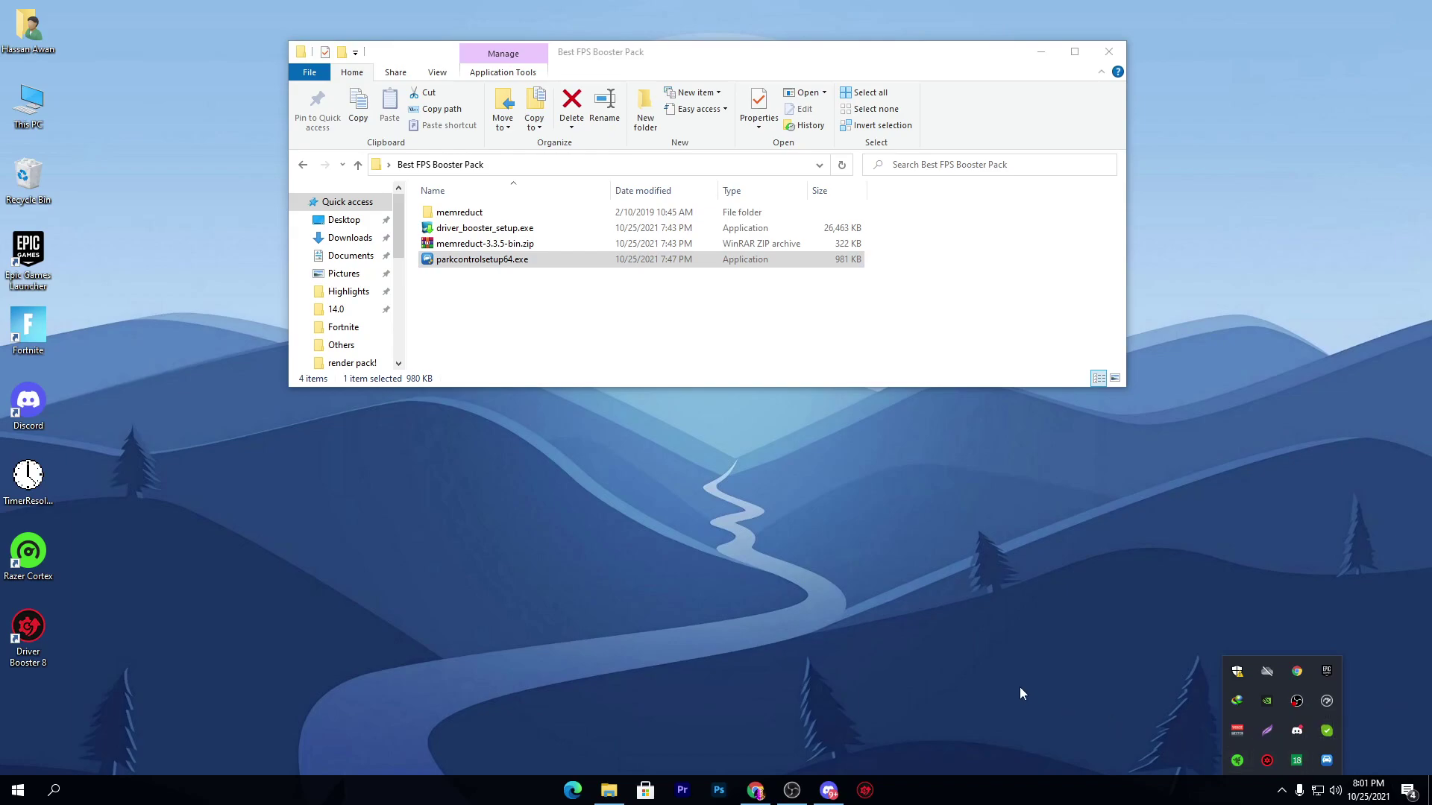
{"action": "left_click", "coordinate": [1109, 52]}
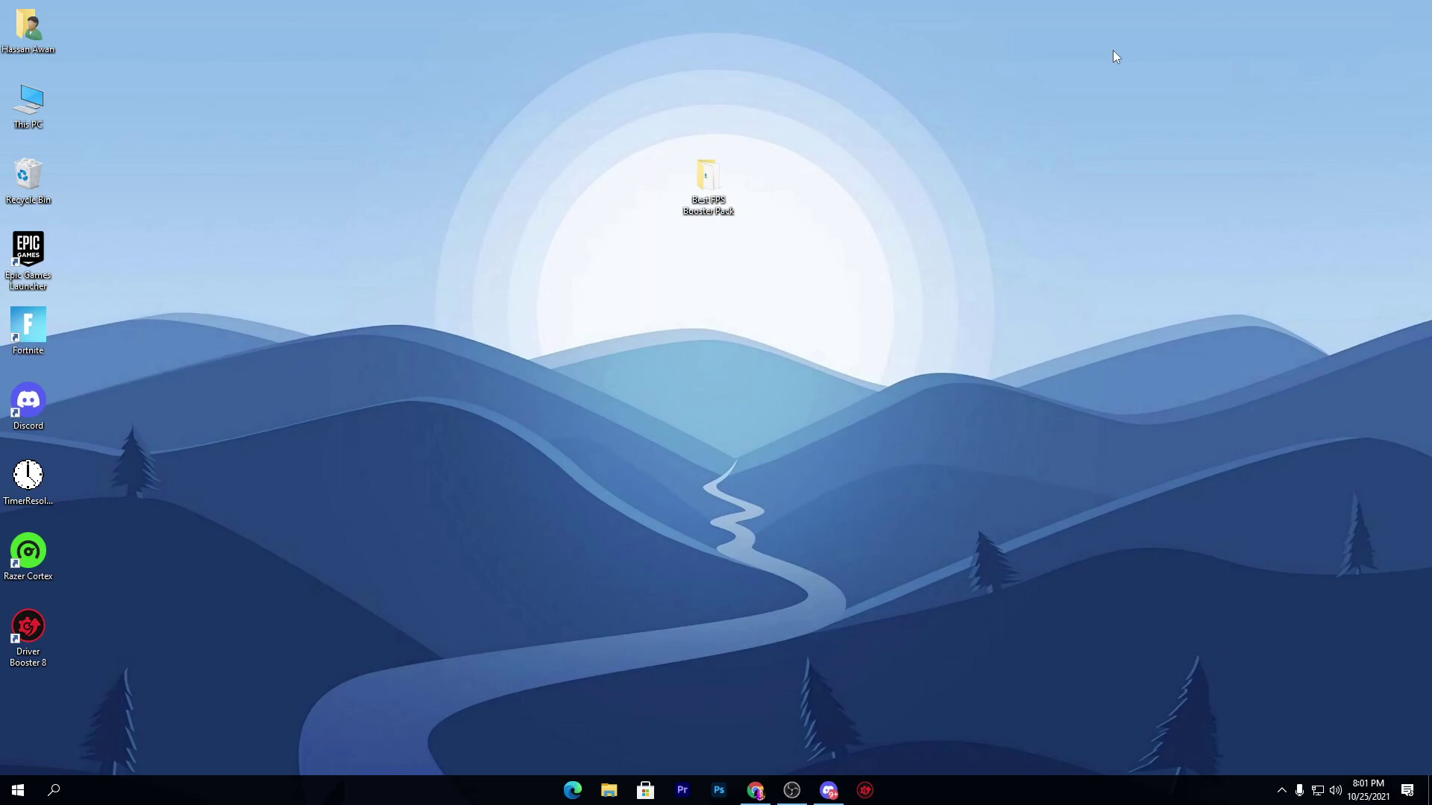